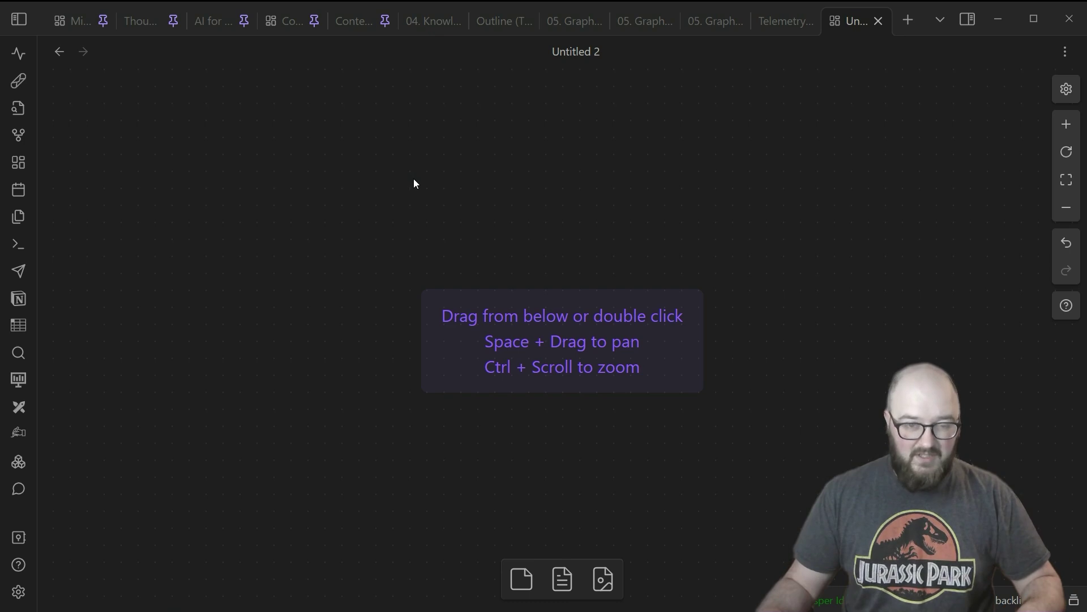
Step: Create a canvas card reading 'Ask me how I am today!' and reselect it to show the full text
double_click(487, 193)
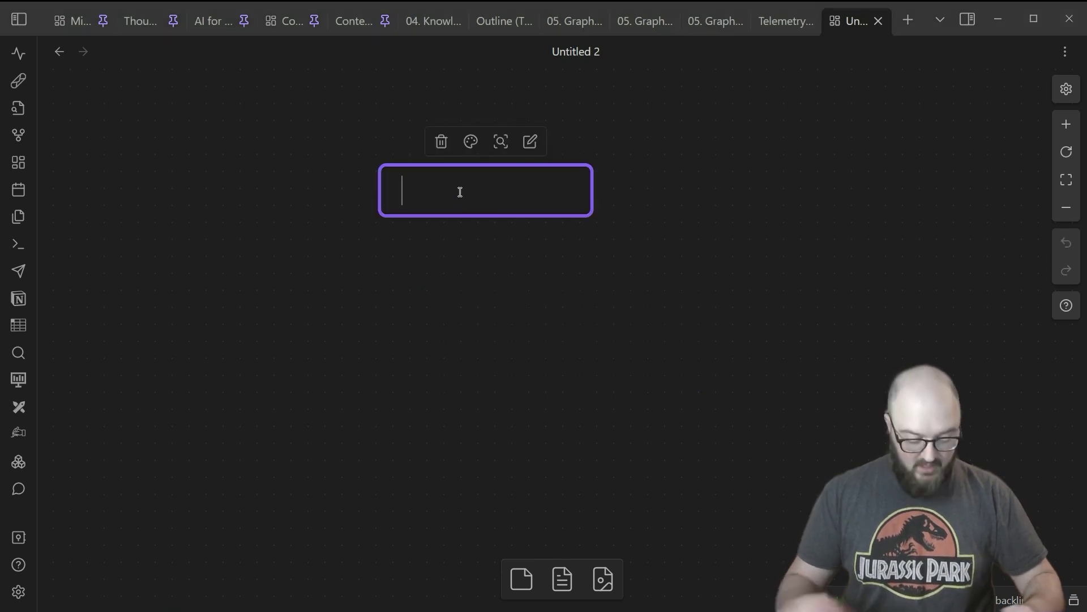
text(A)
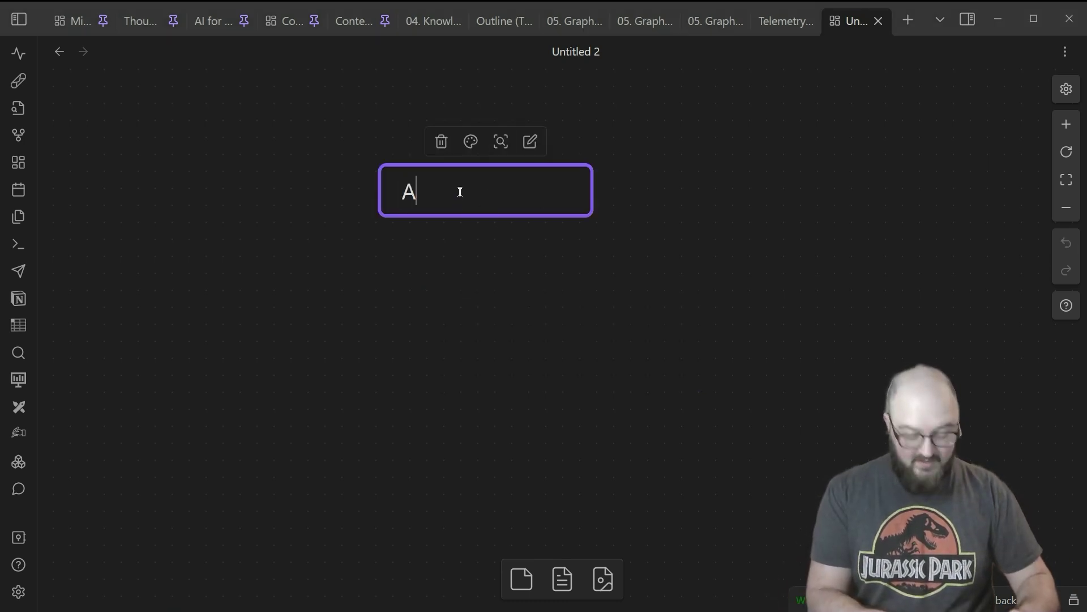
text(sk me how I am )
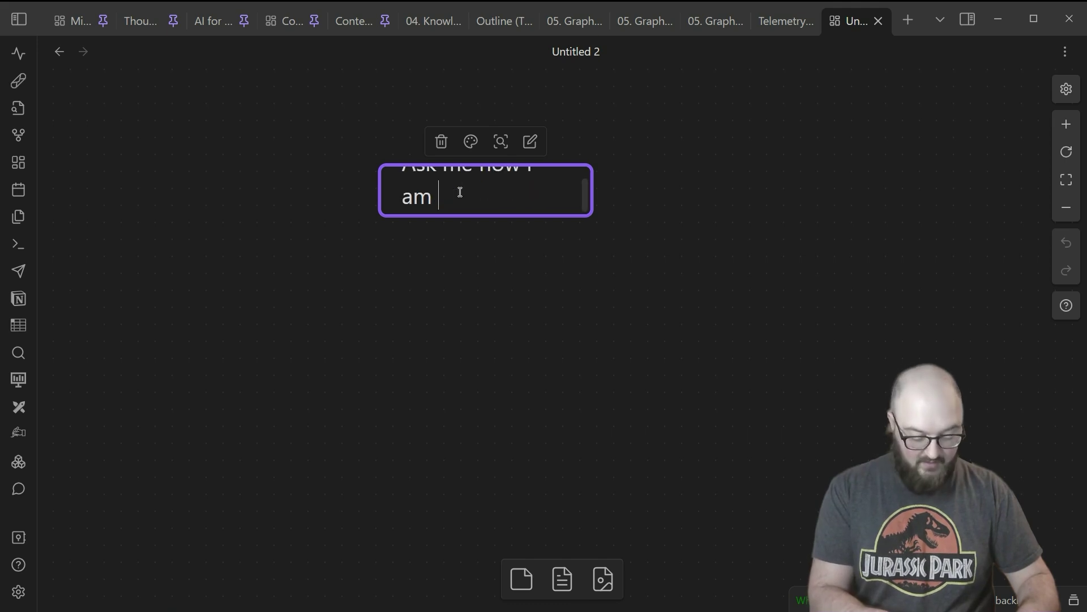
text(today!)
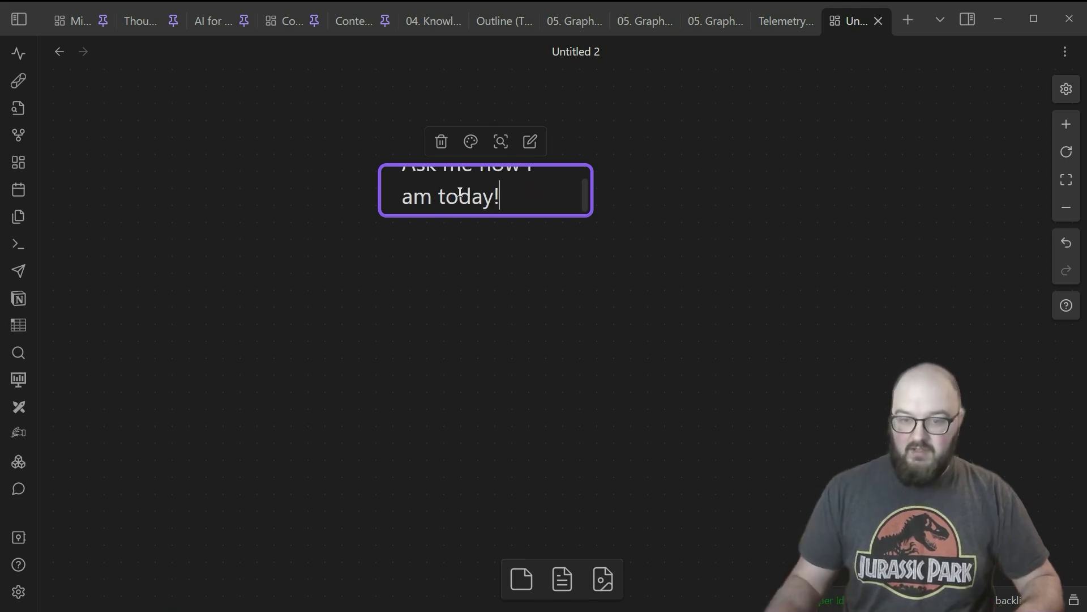
click(531, 266)
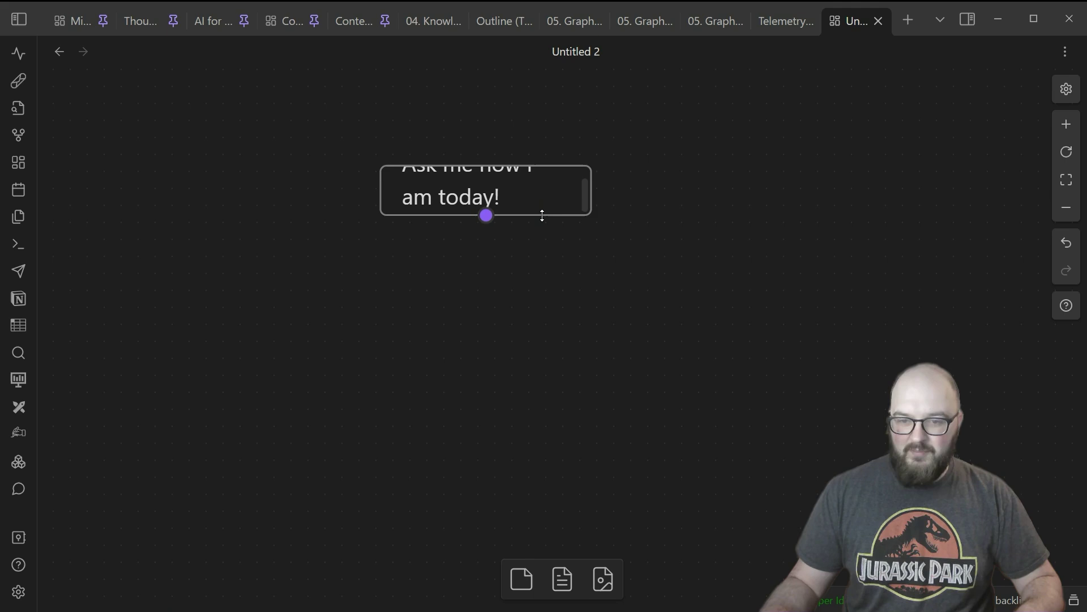
click(542, 216)
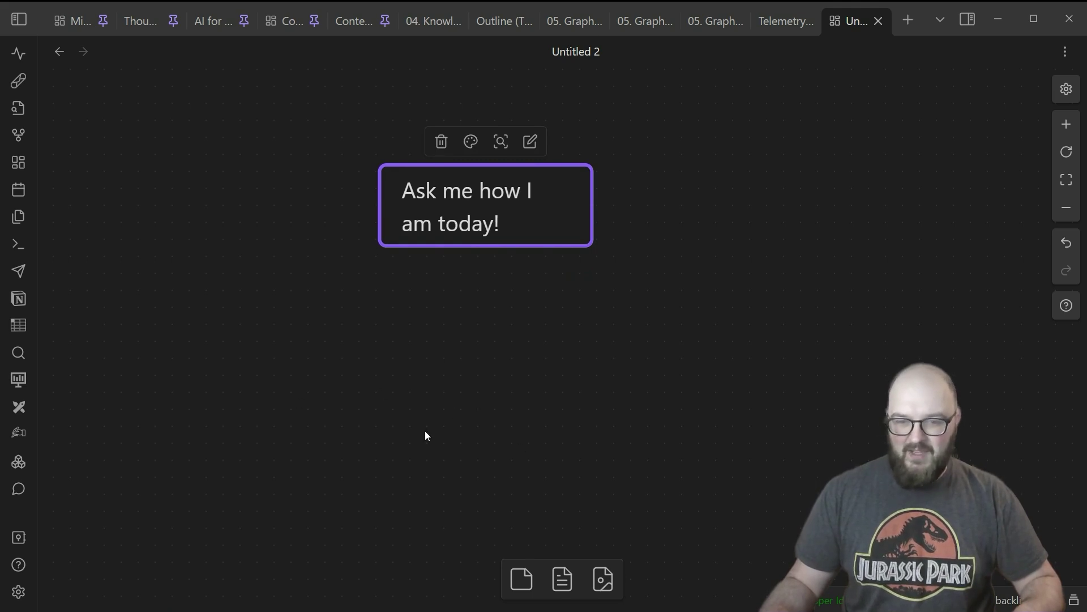
Step: Add a second card below the prompt card, linked to it by an arrow
double_click(449, 426)
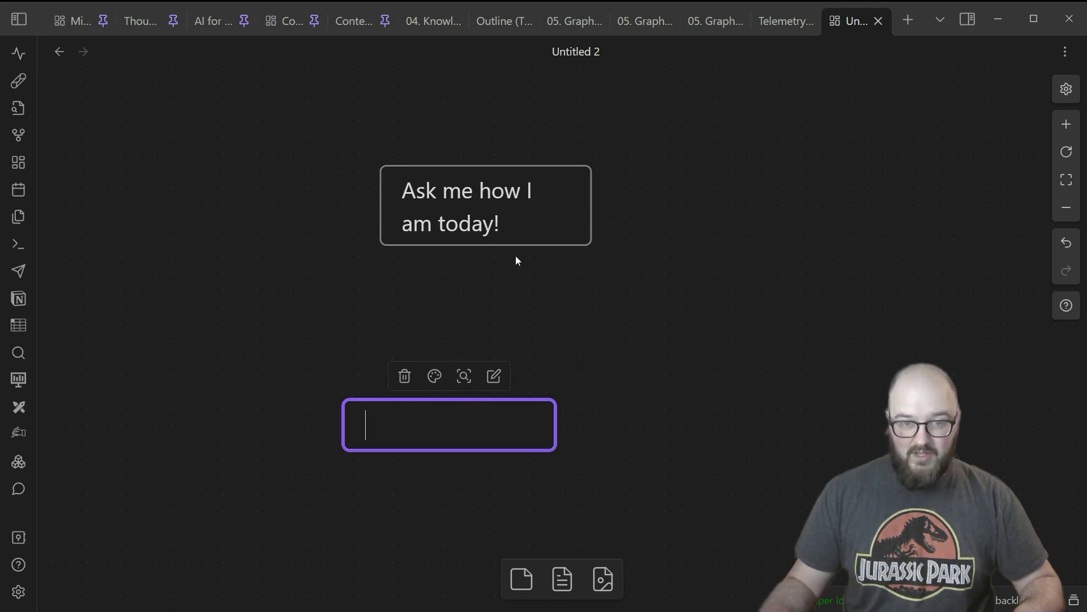
drag(452, 420, 488, 361)
drag(486, 245, 485, 337)
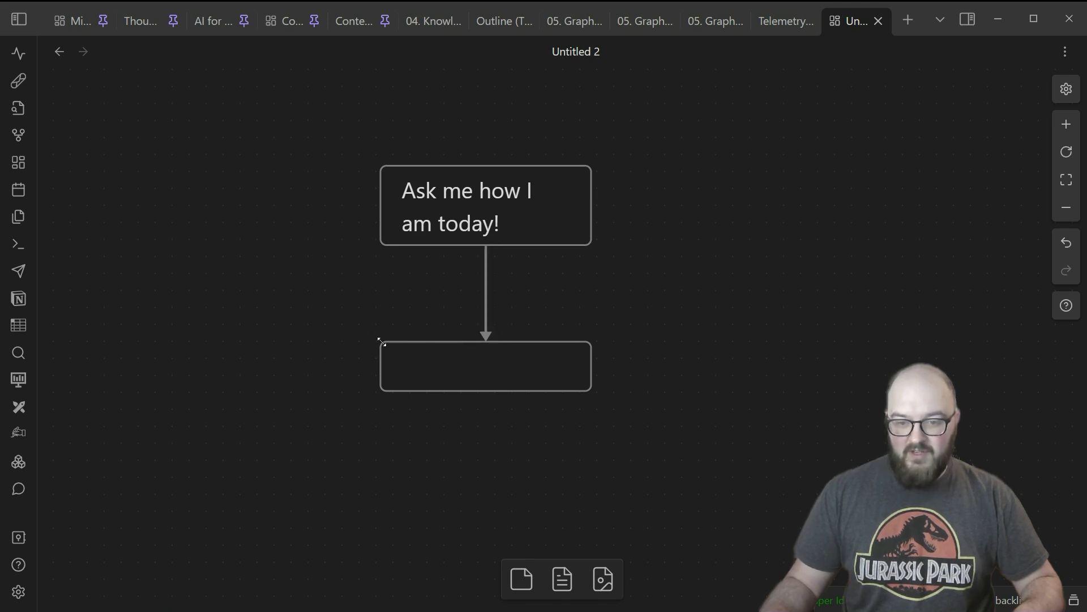
Step: Make the new card purple and resize it taller
click(489, 347)
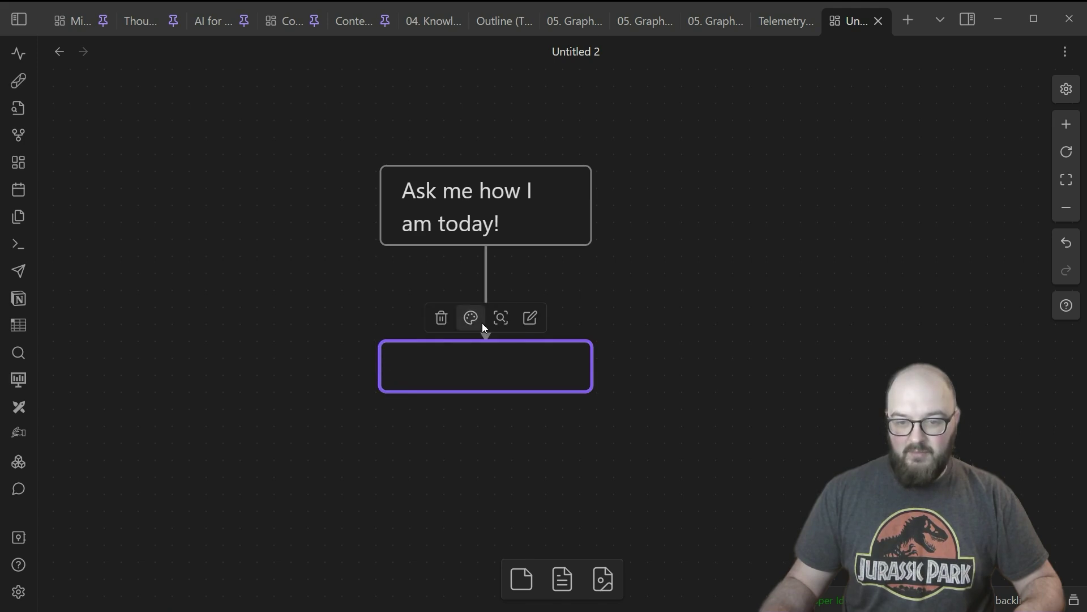
click(474, 322)
click(548, 355)
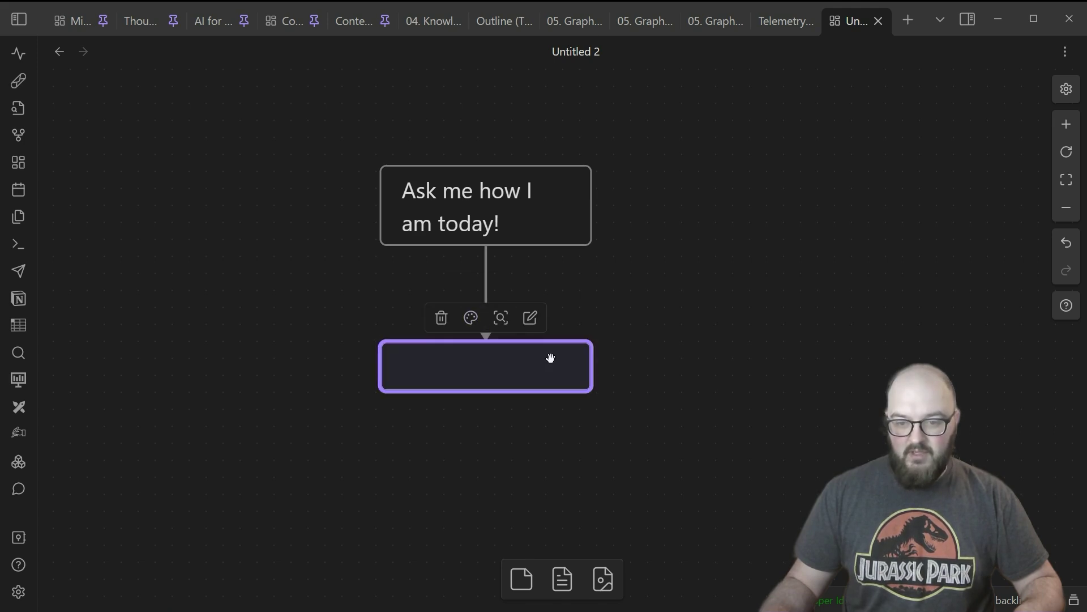
drag(551, 395, 562, 475)
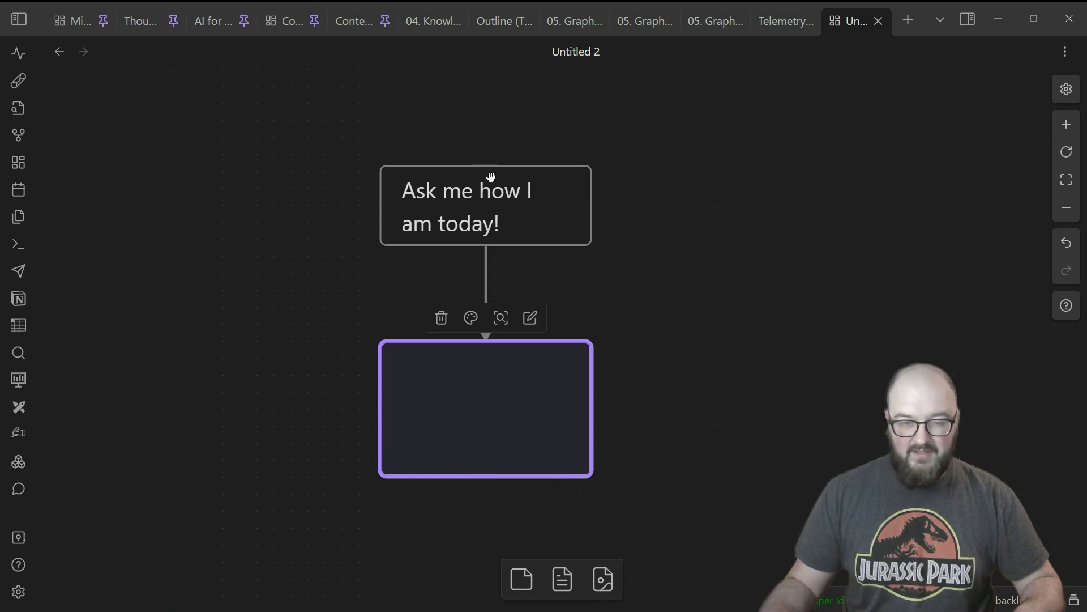
Step: Run the cannoli so the purple card fills with 'How are you today?', then nudge that card up
click(18, 82)
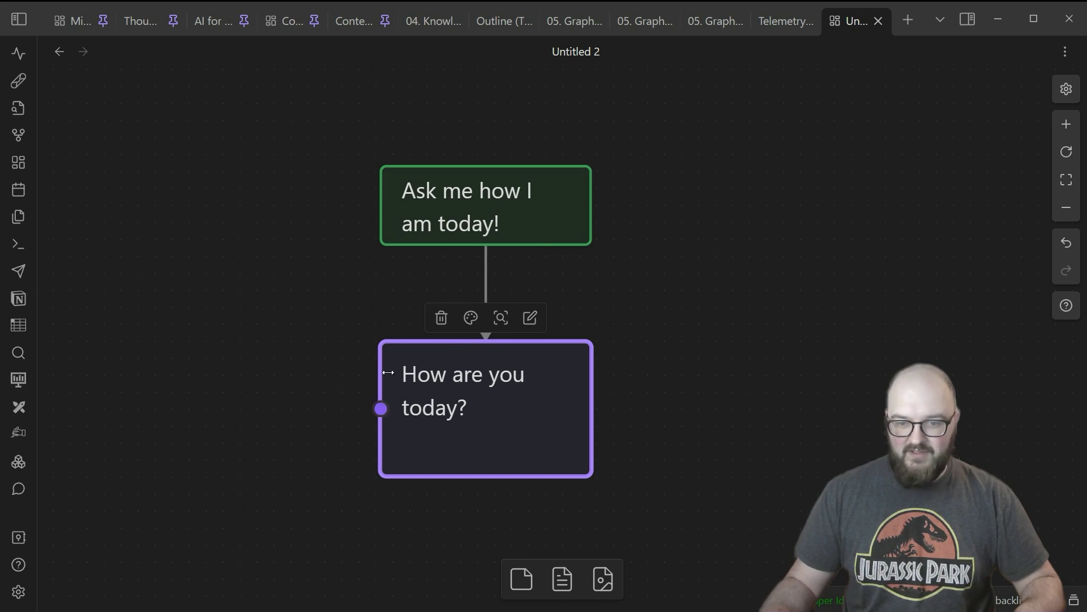
drag(497, 427, 496, 409)
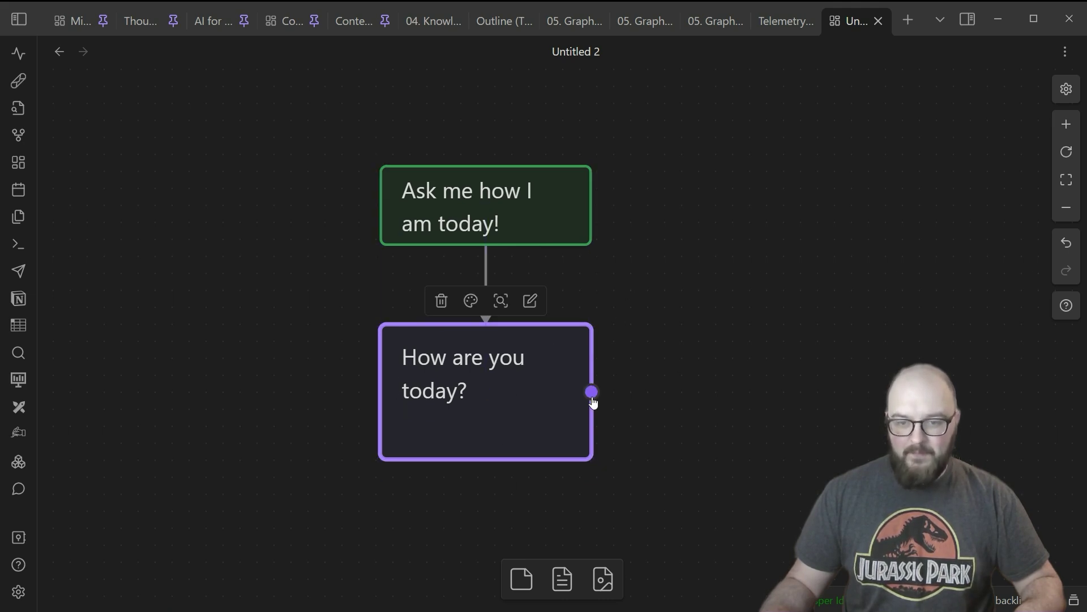
click(644, 402)
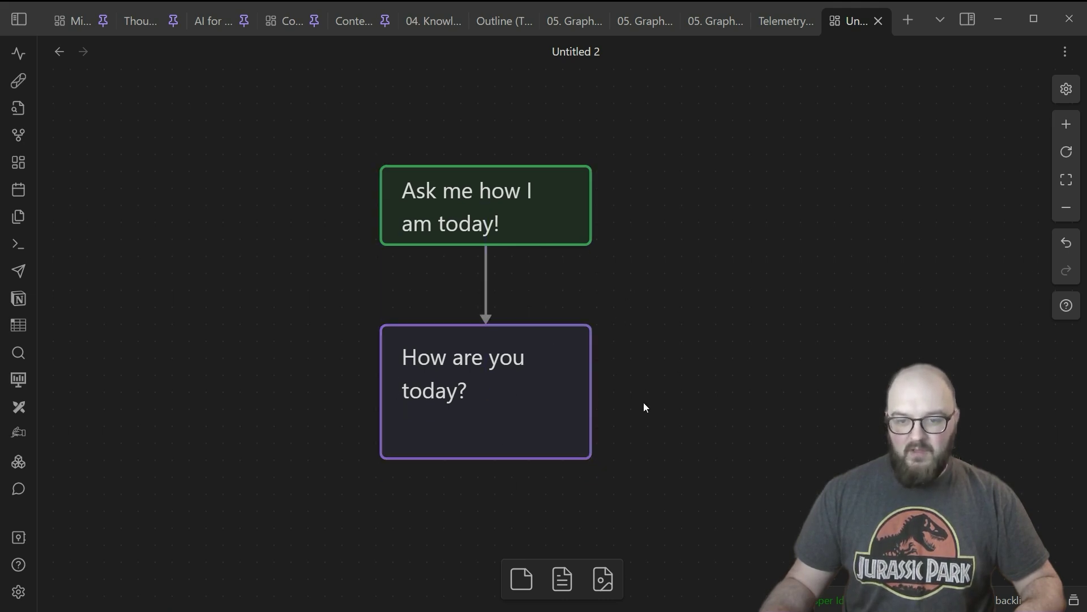
Step: Reset the 'How are you today?' and 'Ask me how I am today!' cards to the default colour
click(592, 425)
click(468, 303)
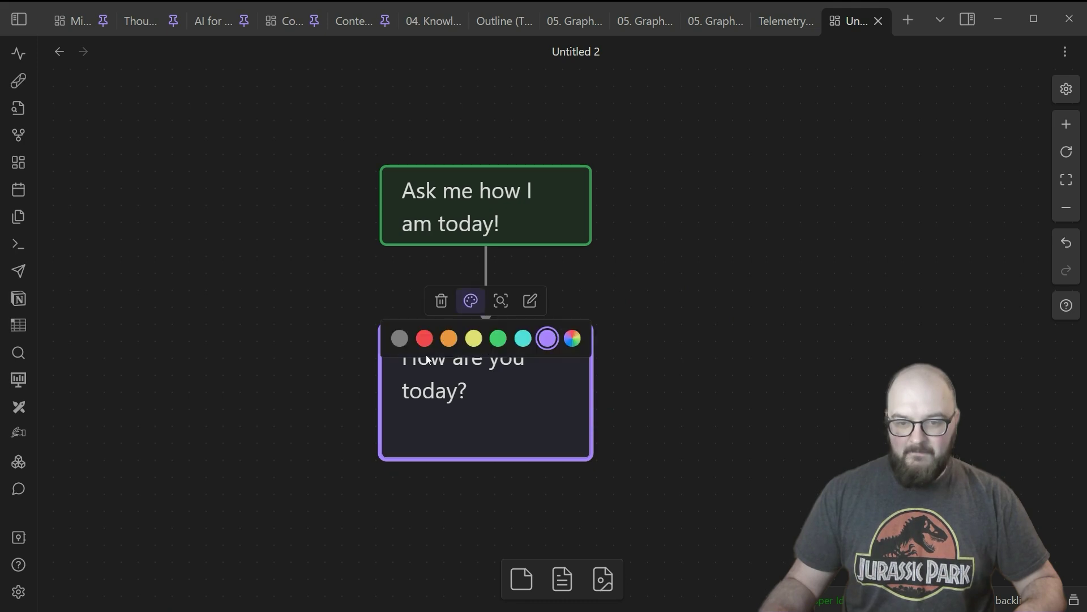
click(396, 340)
click(566, 248)
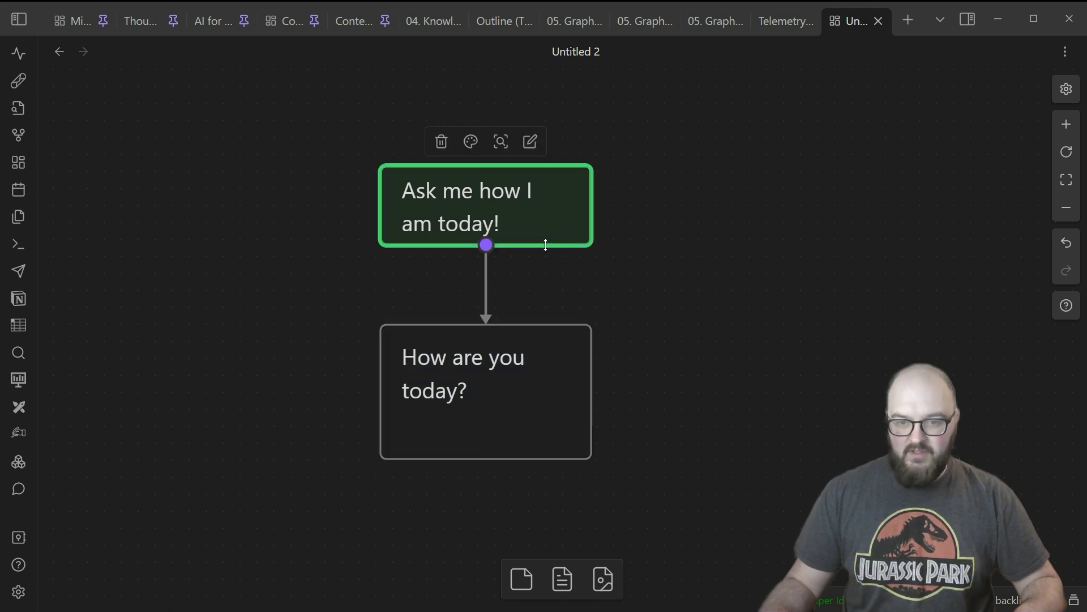
click(477, 141)
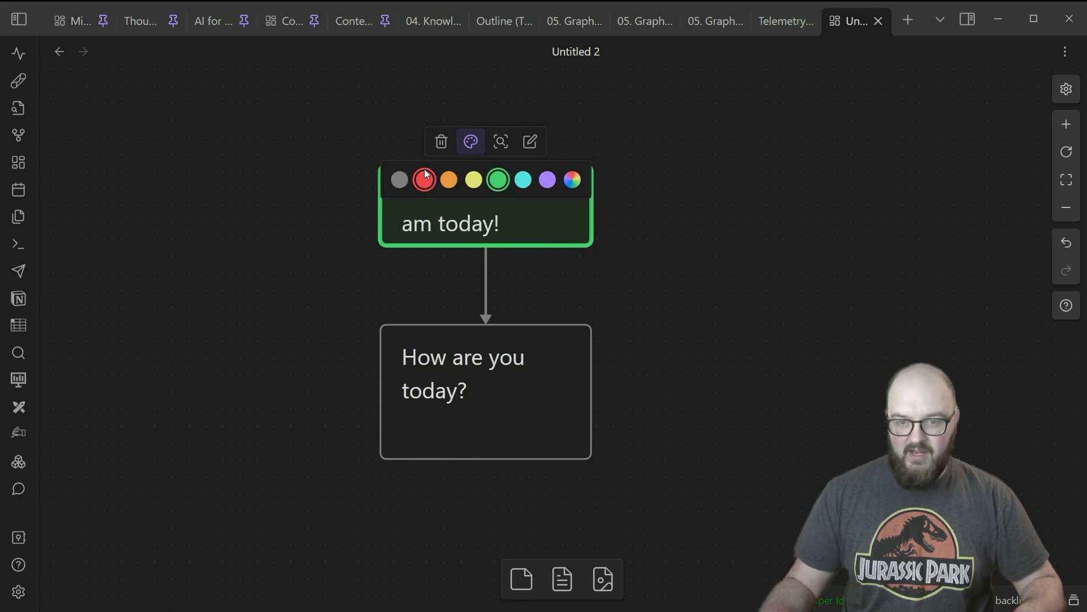
click(405, 180)
click(728, 334)
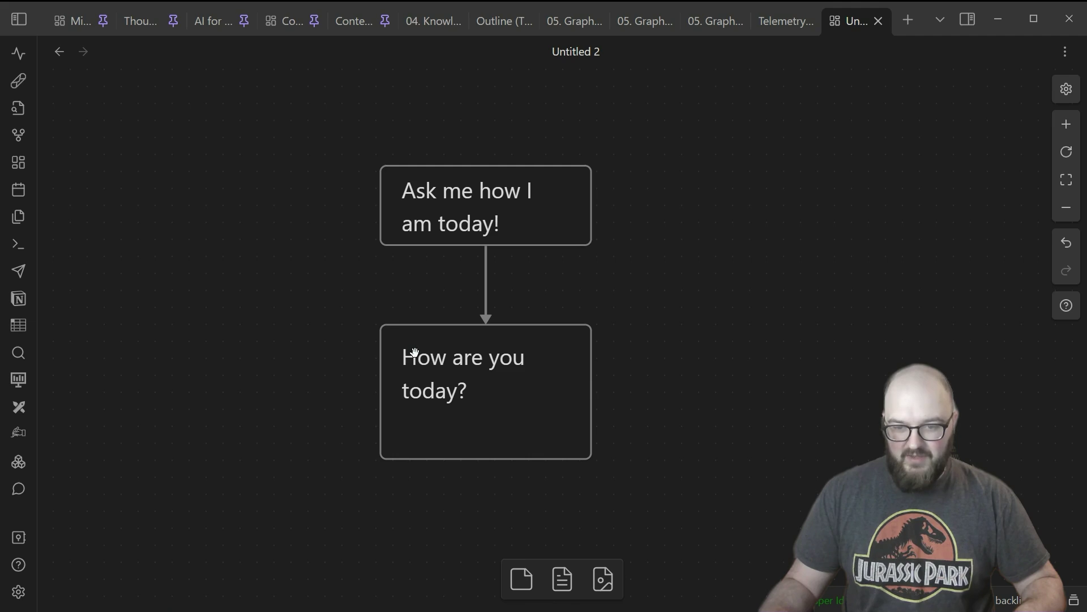
Step: Add a taller purple card below 'How are you today?', linked from it by an arrow
scroll(678, 368, down, 3)
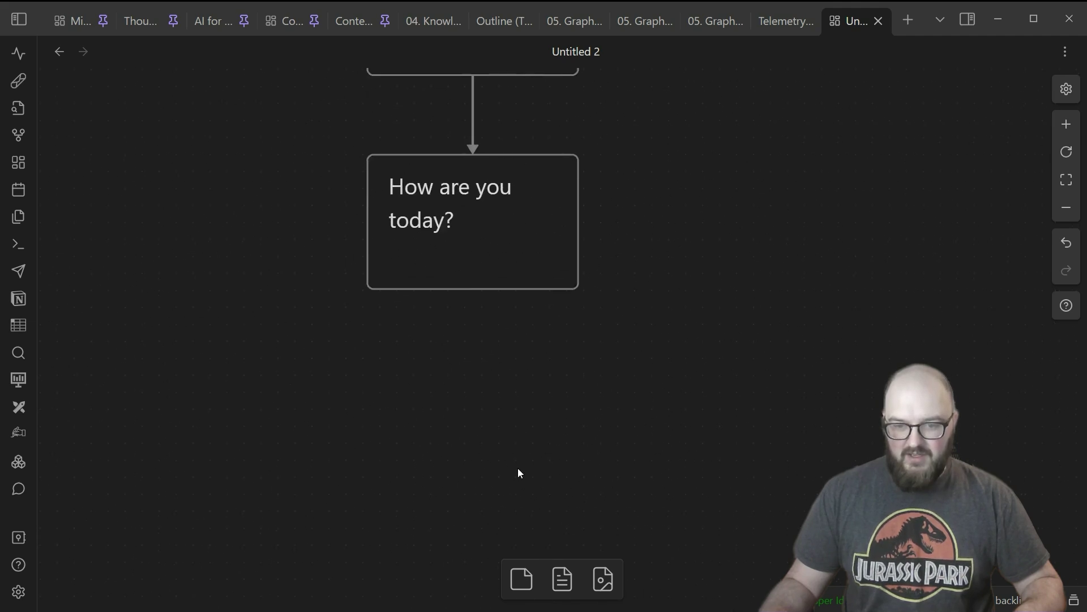
double_click(468, 447)
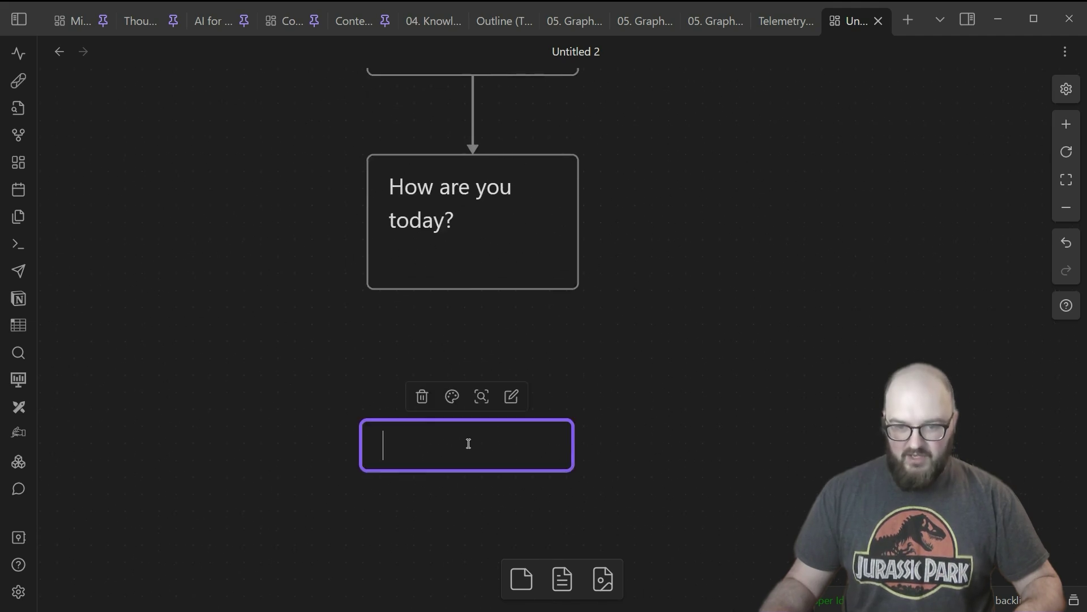
click(446, 407)
click(528, 433)
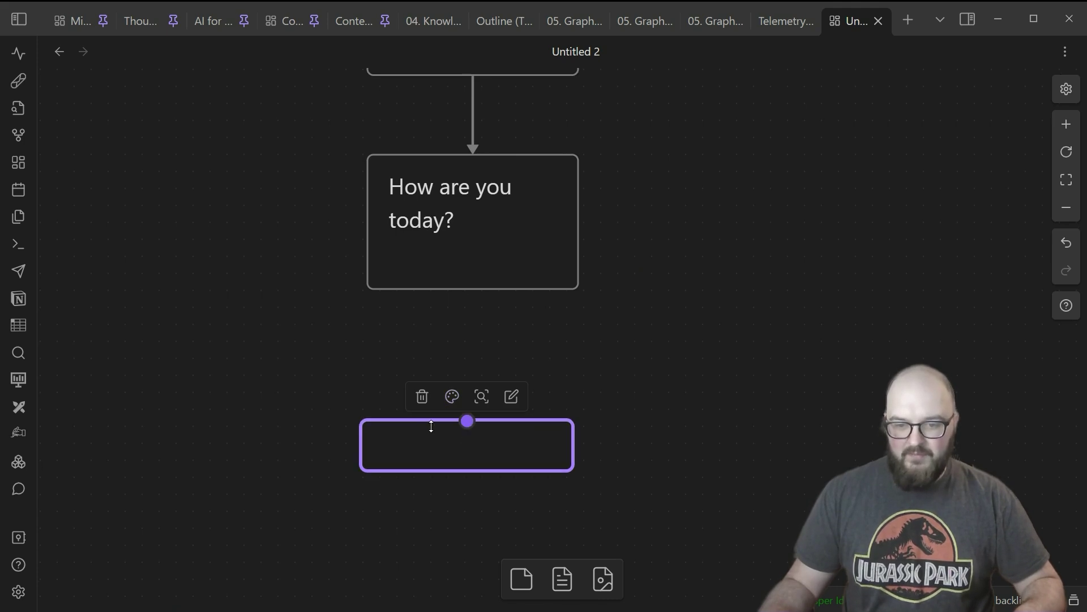
drag(412, 410, 415, 392)
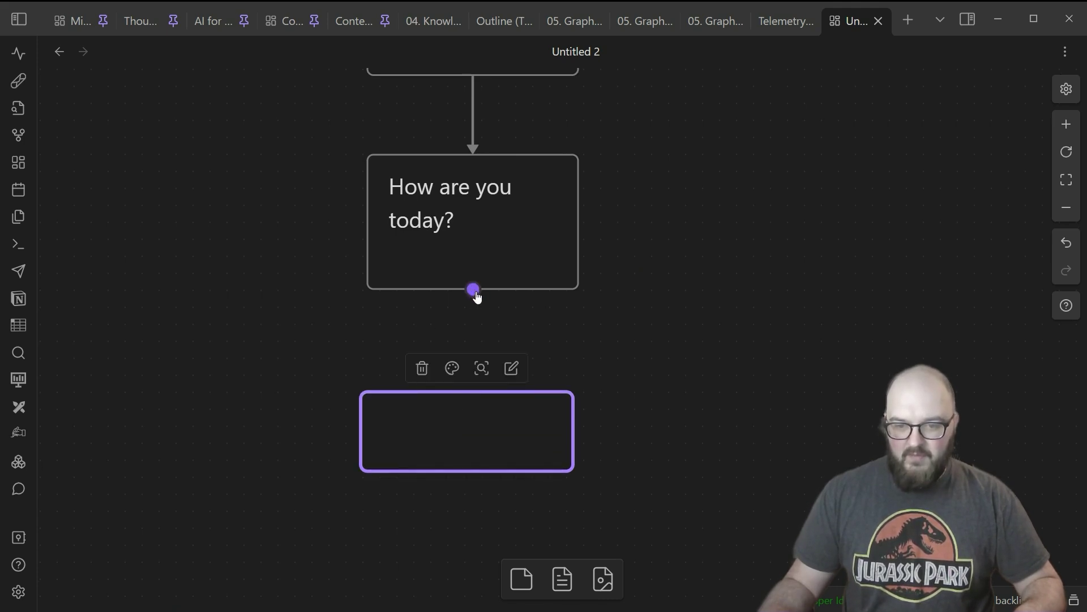
drag(473, 290, 474, 388)
Step: Run the cannoli to generate the 'As an AI, I don't have feelings…' answer, then enlarge its card
drag(704, 299, 731, 414)
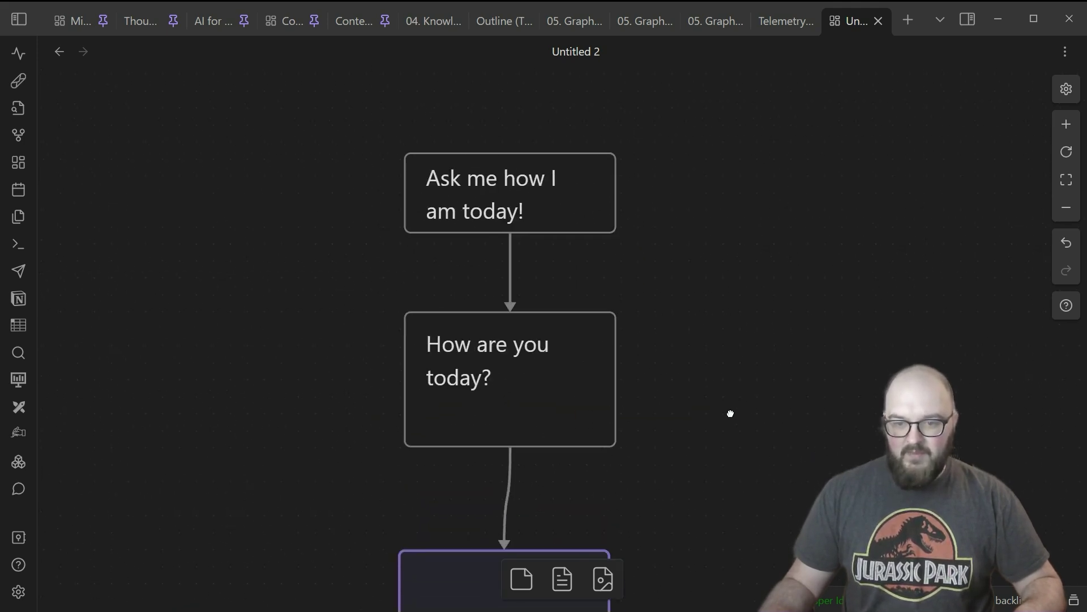
drag(615, 233, 616, 245)
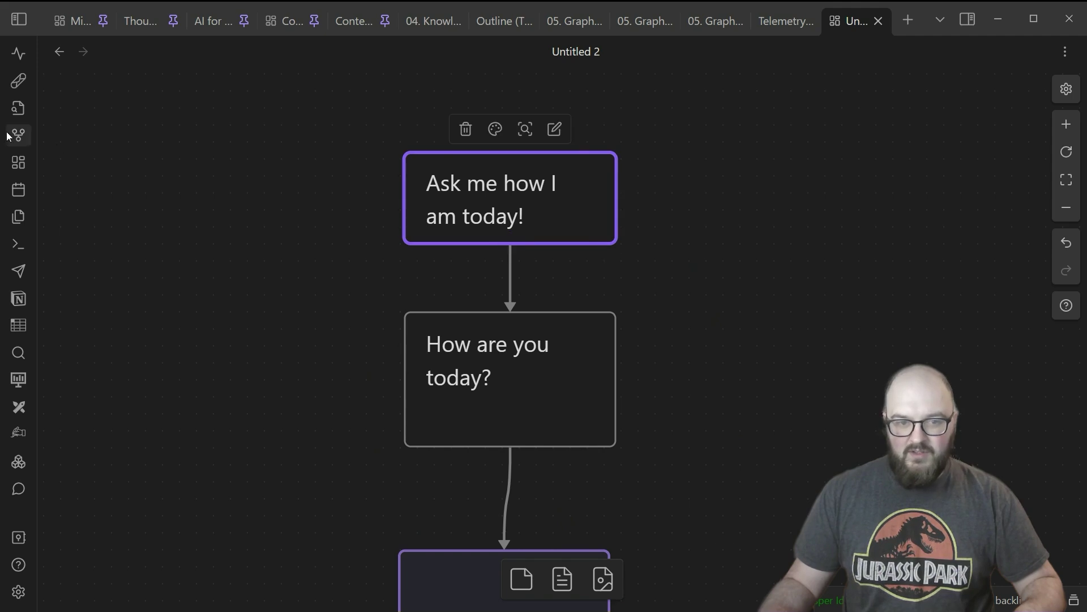
click(12, 82)
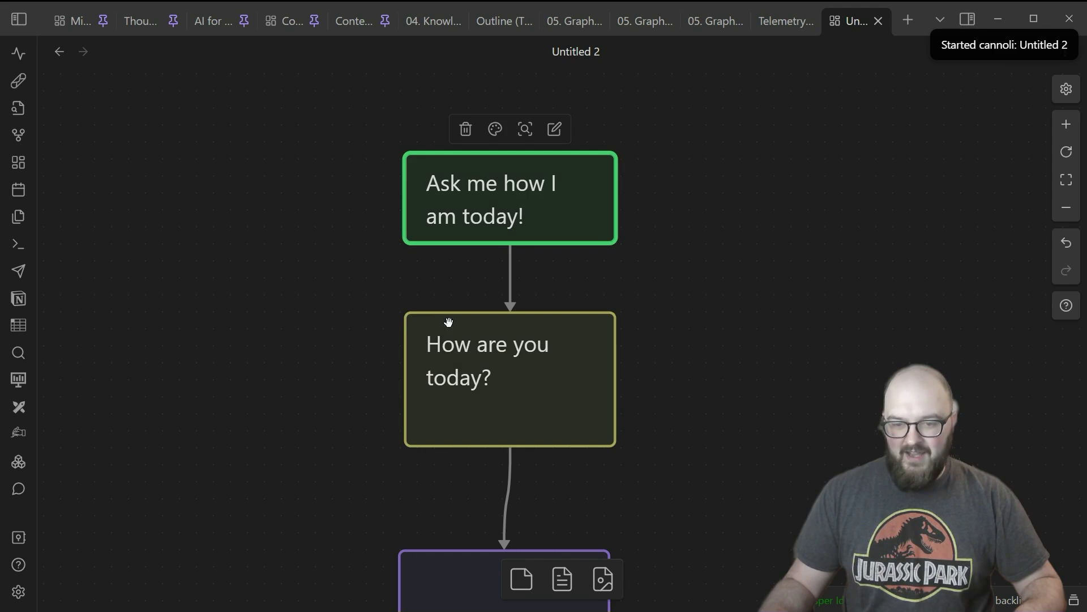
scroll(719, 283, down, 5)
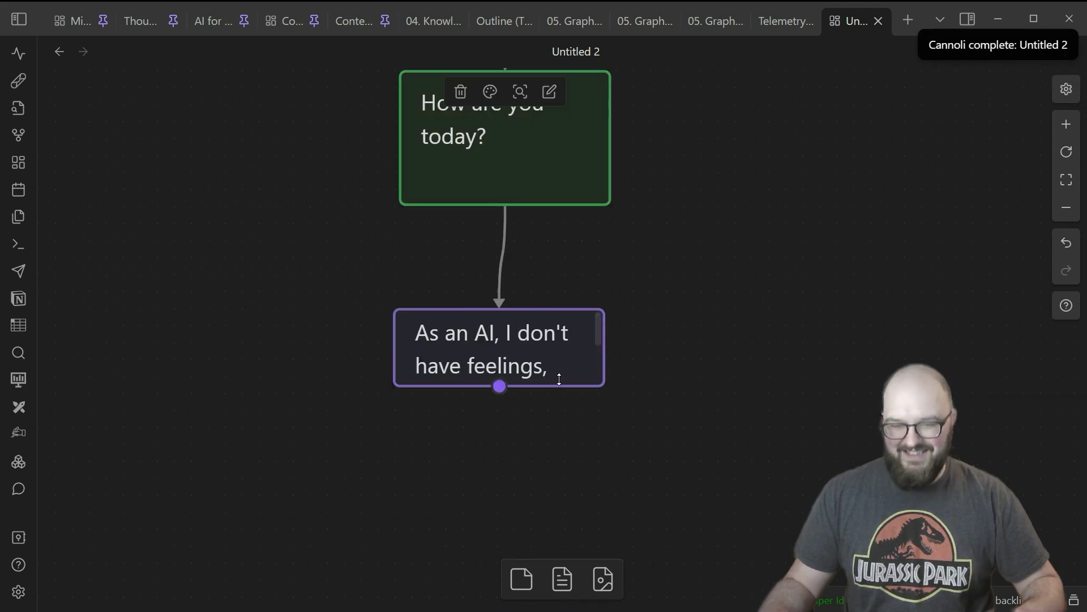
drag(559, 378, 556, 512)
scroll(724, 452, down, 2)
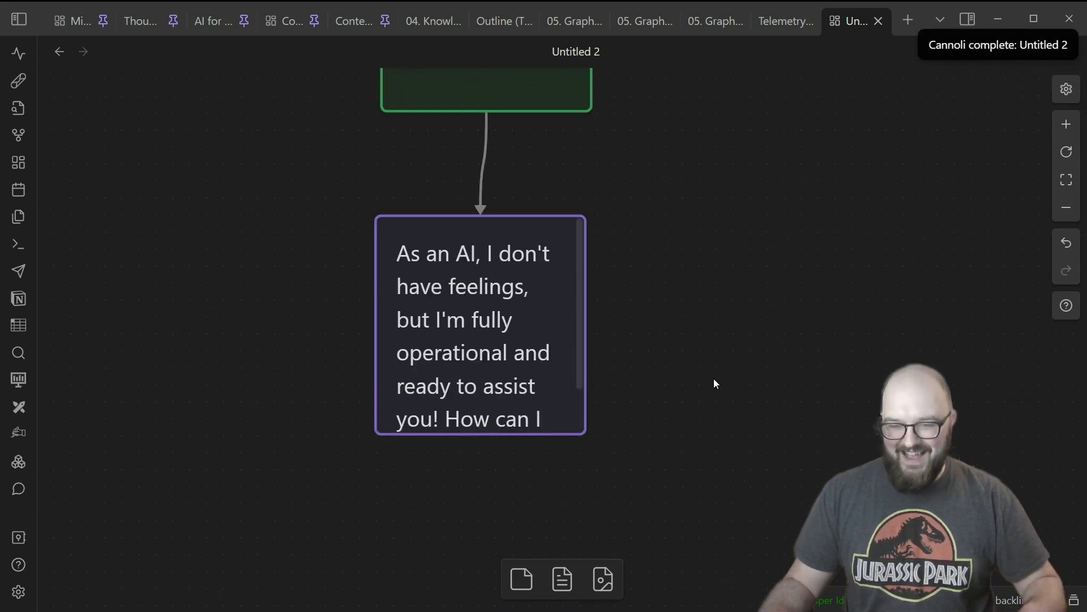
click(563, 435)
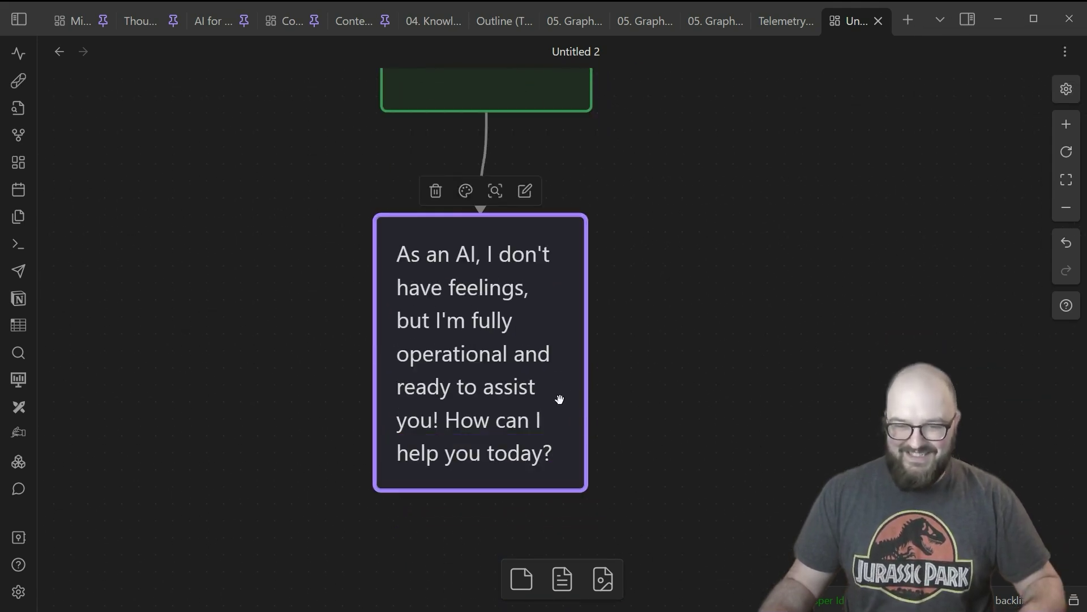
scroll(772, 446, up, 5)
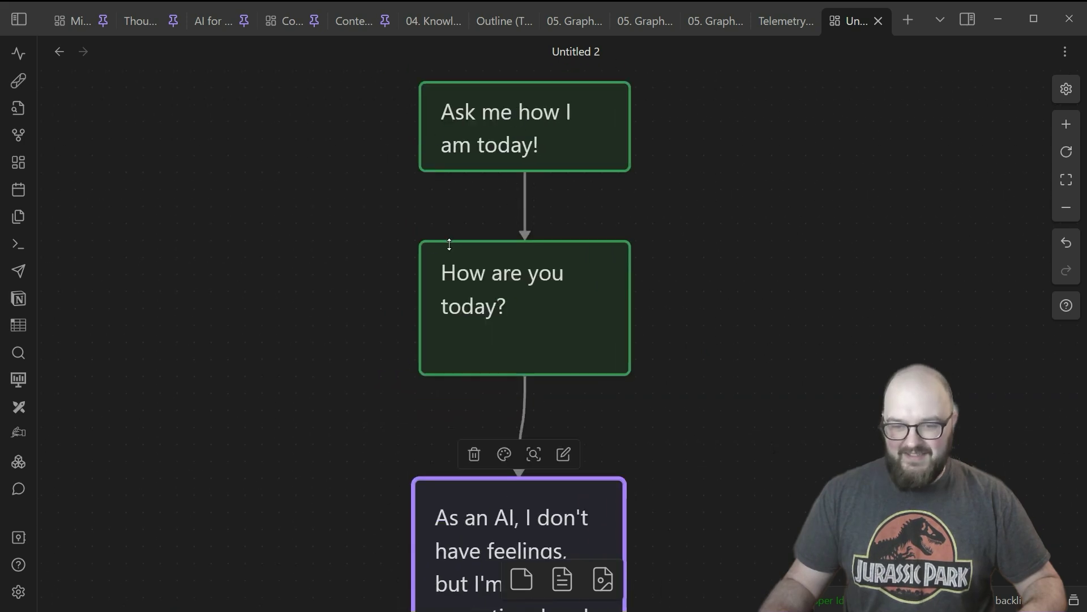
scroll(765, 317, down, 3)
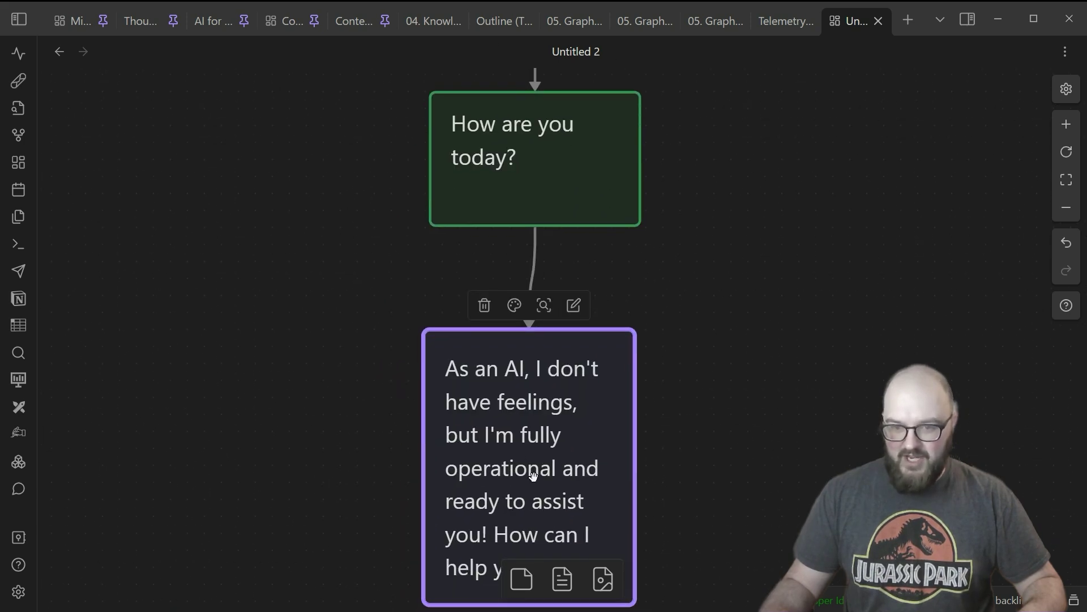
drag(729, 179, 749, 423)
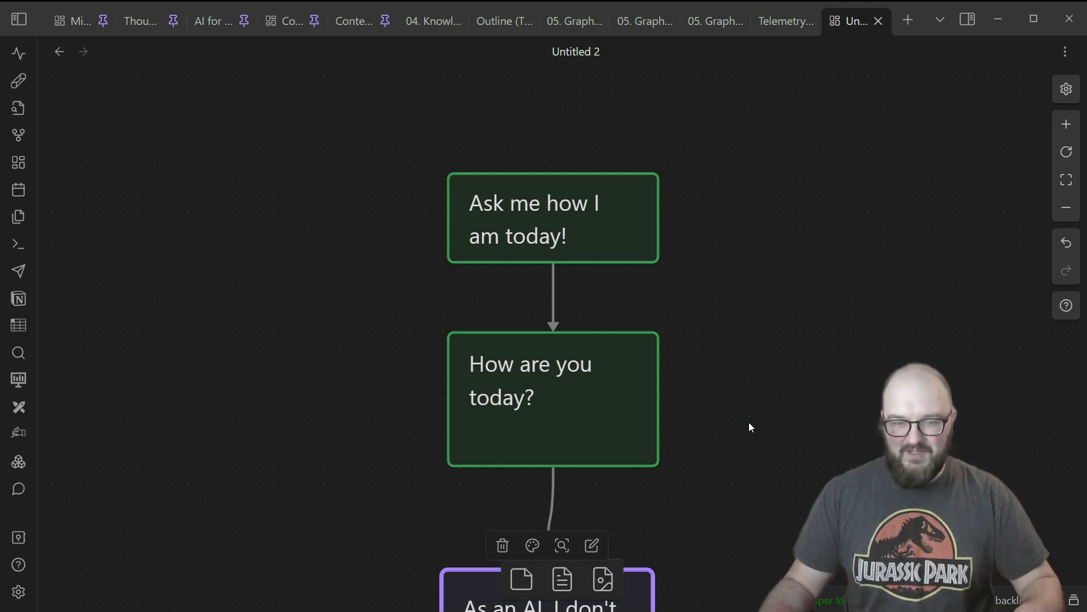
Step: Add {{[[2024-03-14]]}} on a new line under 'Ask me how I am today!' in the top card
scroll(771, 418, down, 3)
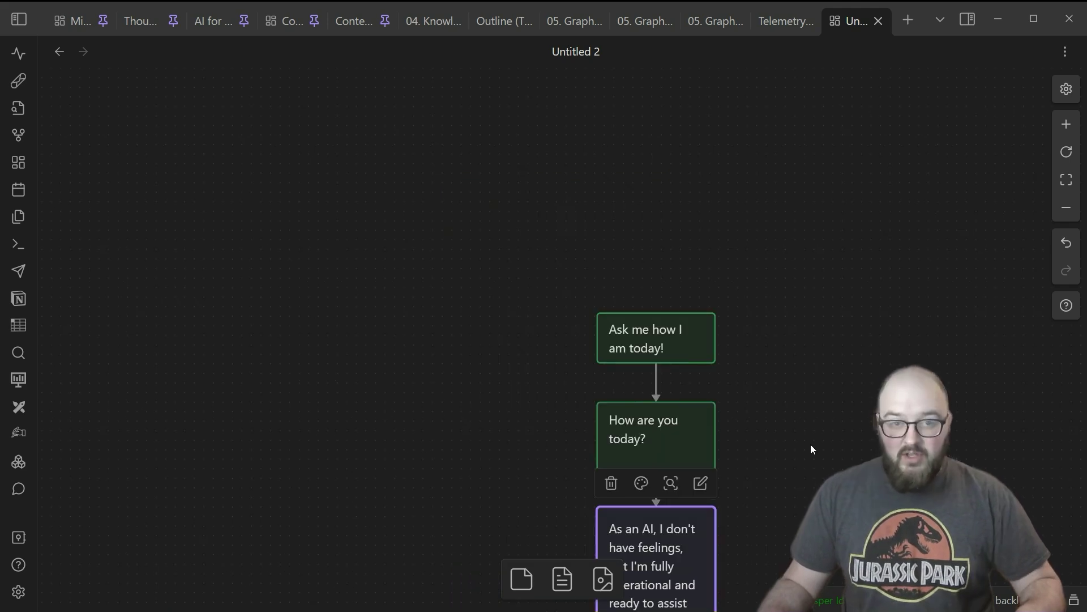
drag(811, 449, 742, 276)
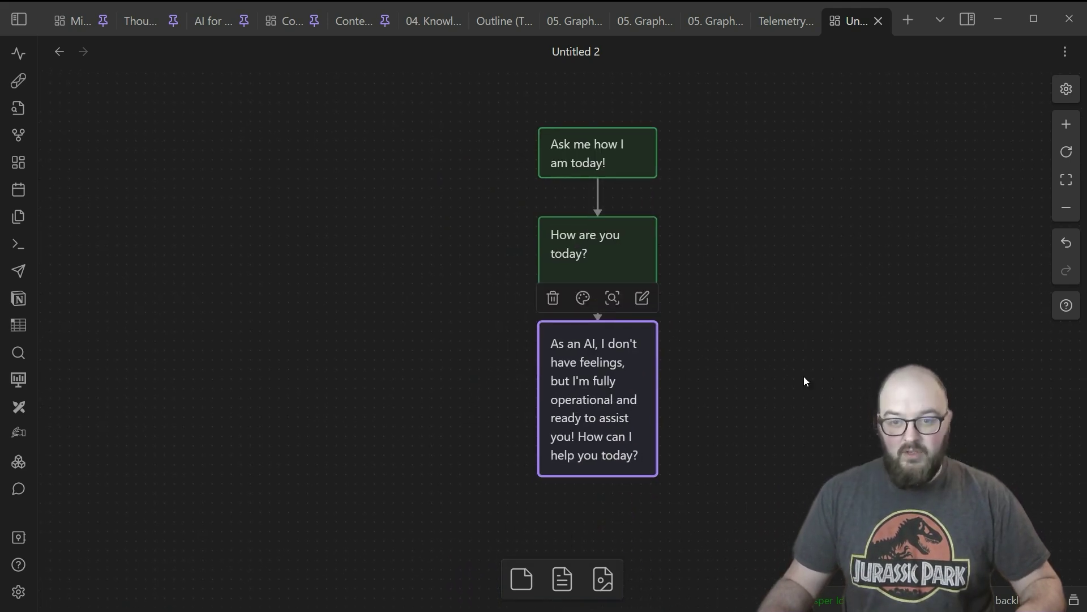
scroll(854, 338, up, 3)
click(617, 321)
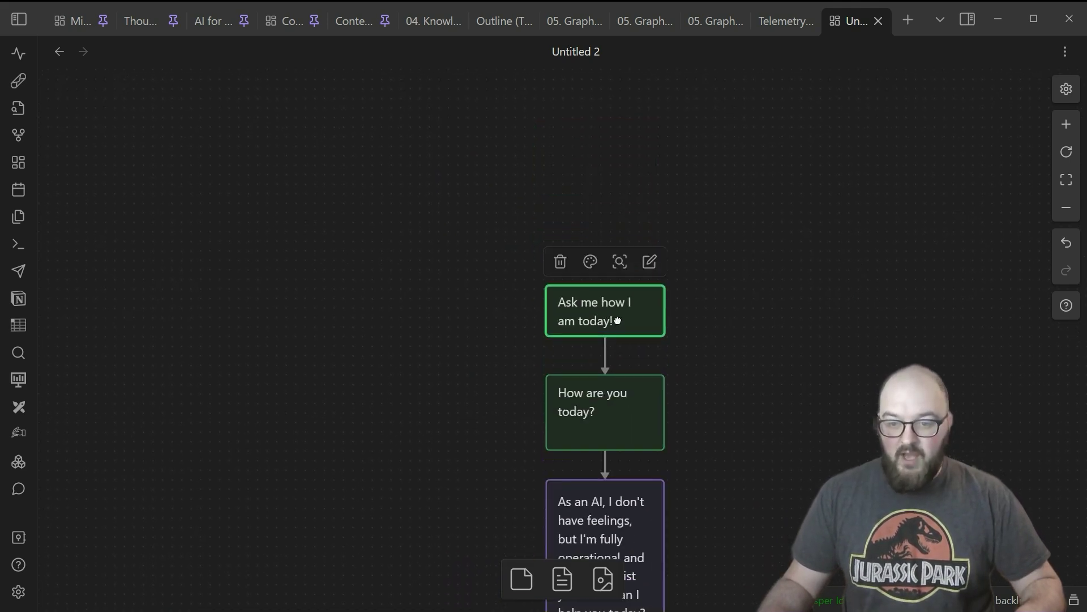
click(617, 321)
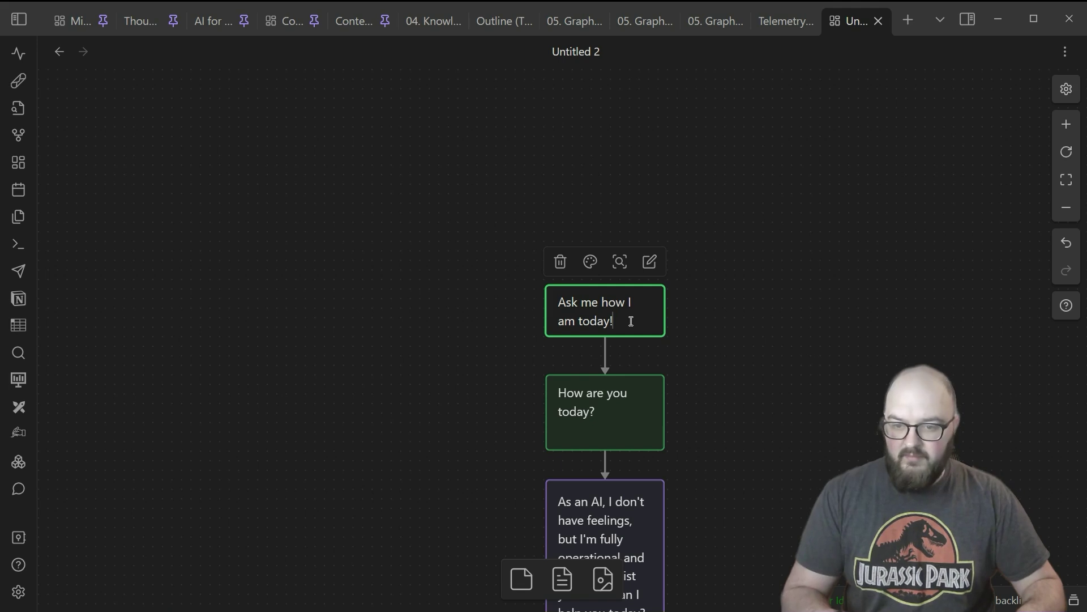
key(Return)
key(Return)
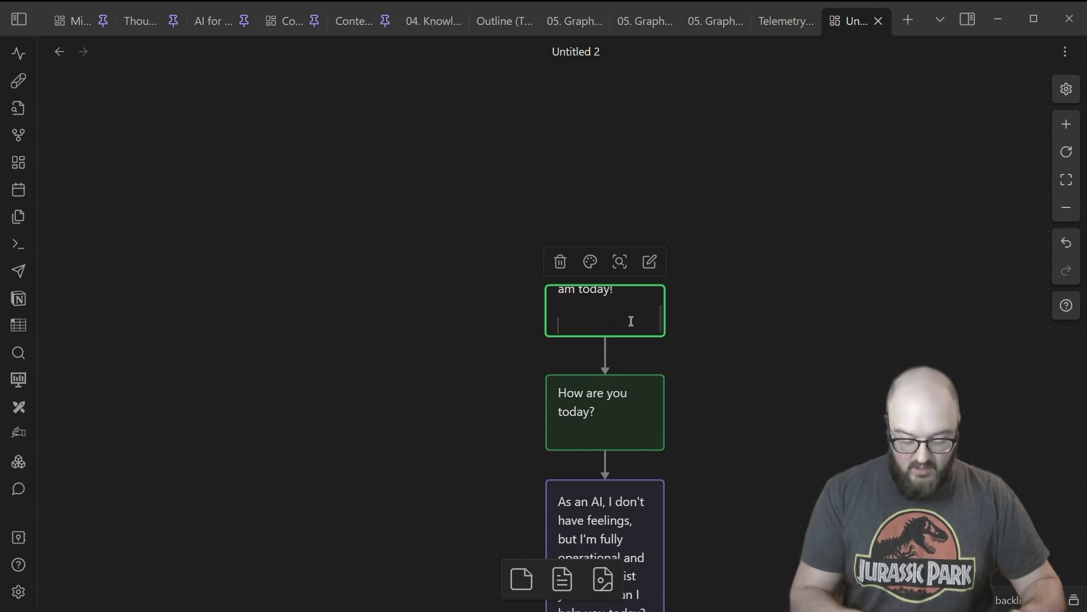
text({{)
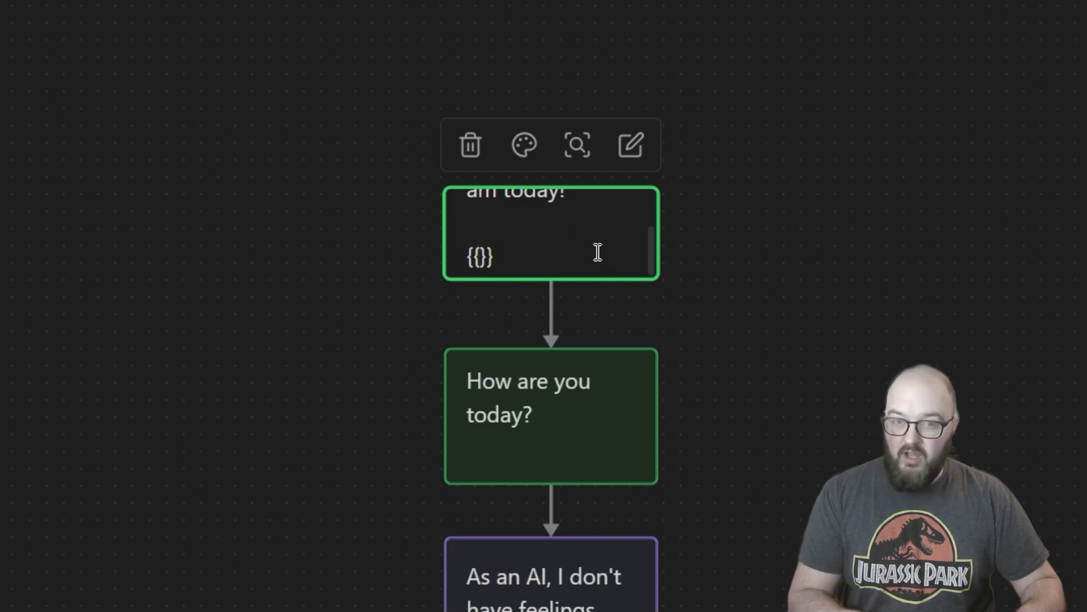
text([[)
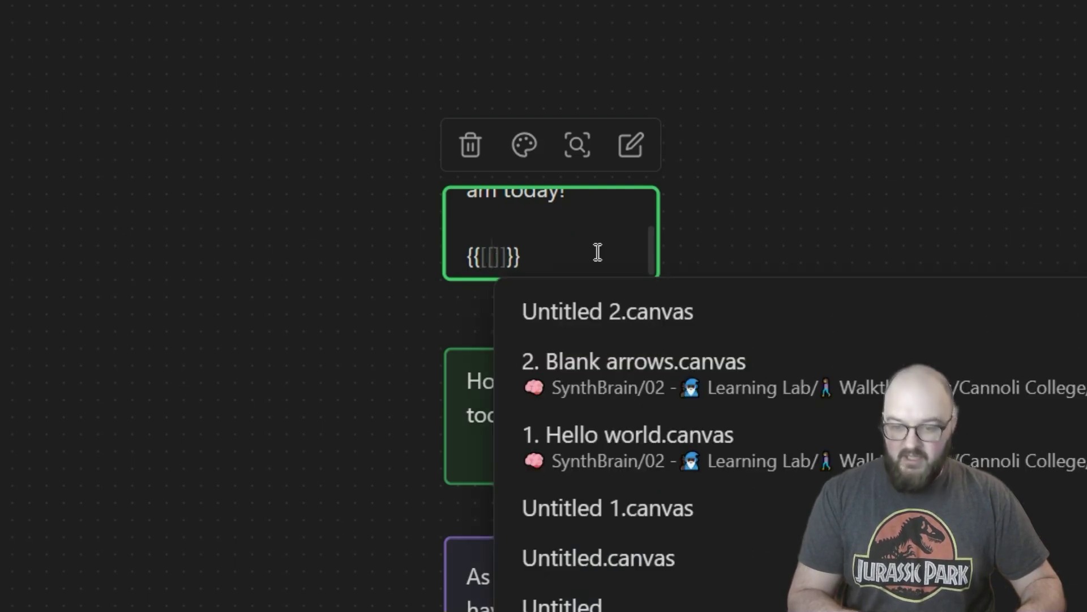
text(2024)
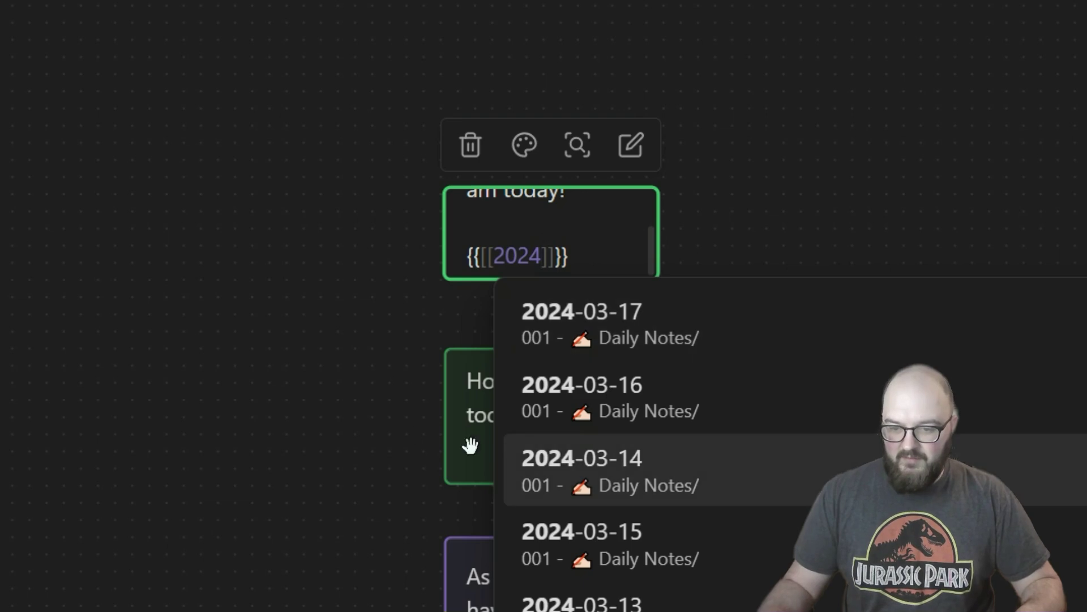
click(621, 441)
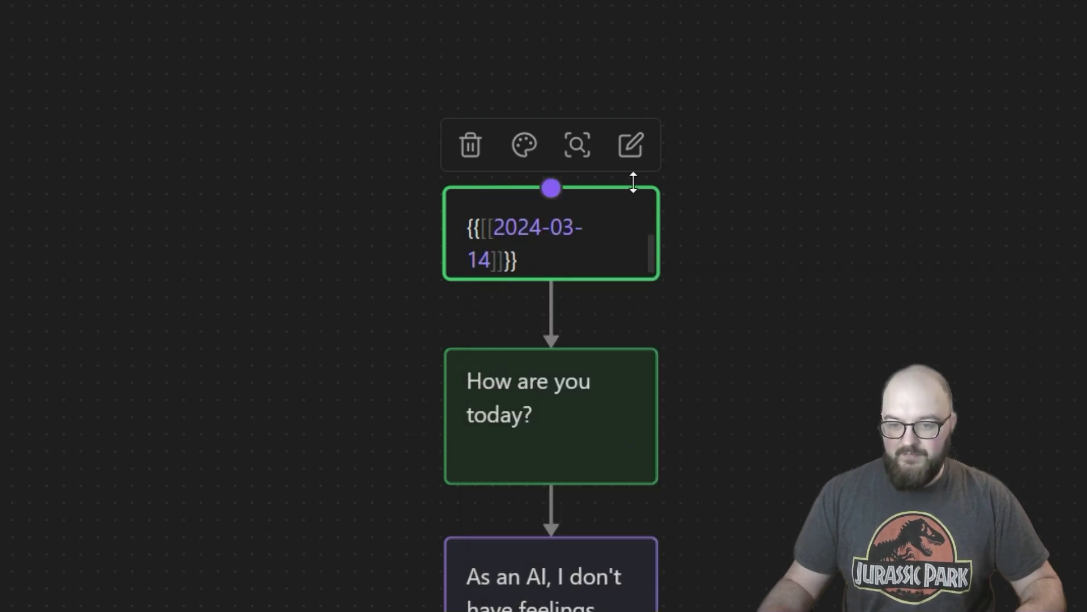
Step: Enlarge the top card to show both lines, then select the 'As an AI' reply card
drag(633, 183, 631, 39)
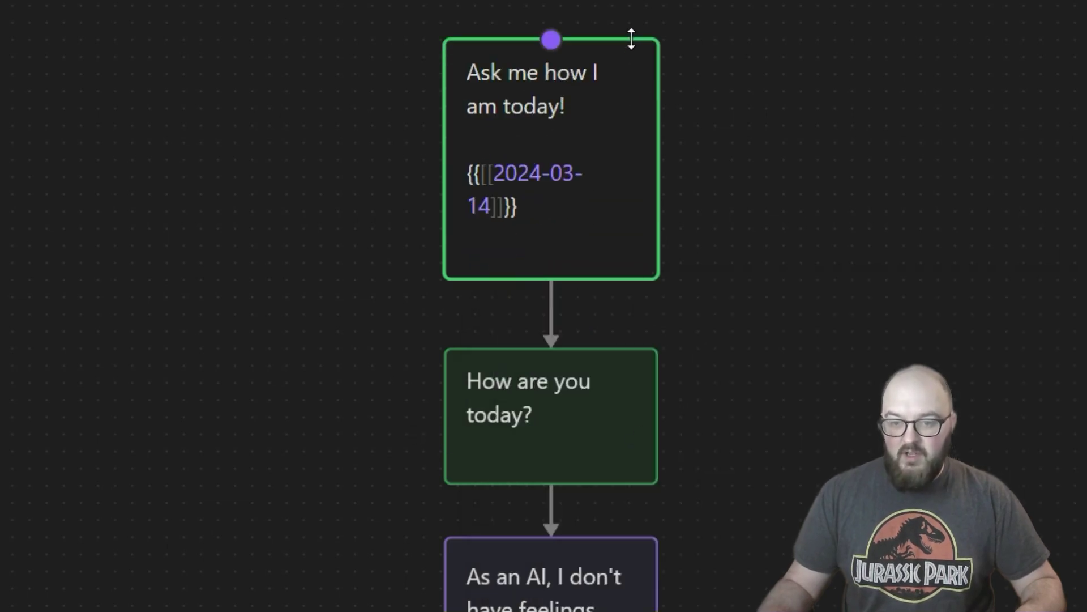
click(861, 161)
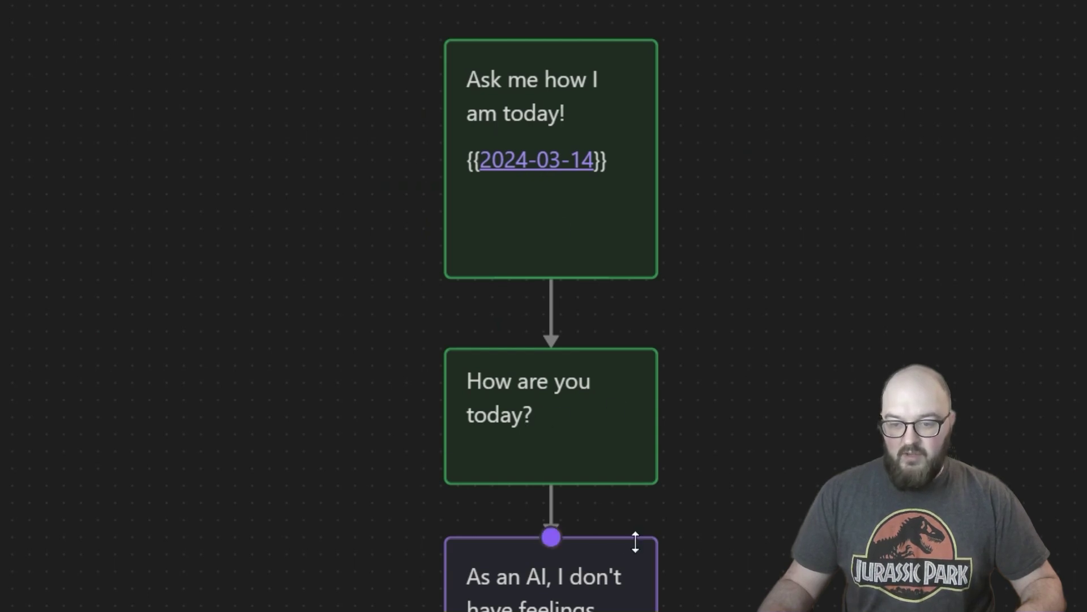
click(627, 563)
Step: Delete the 'As an AI' reply card
key(Delete)
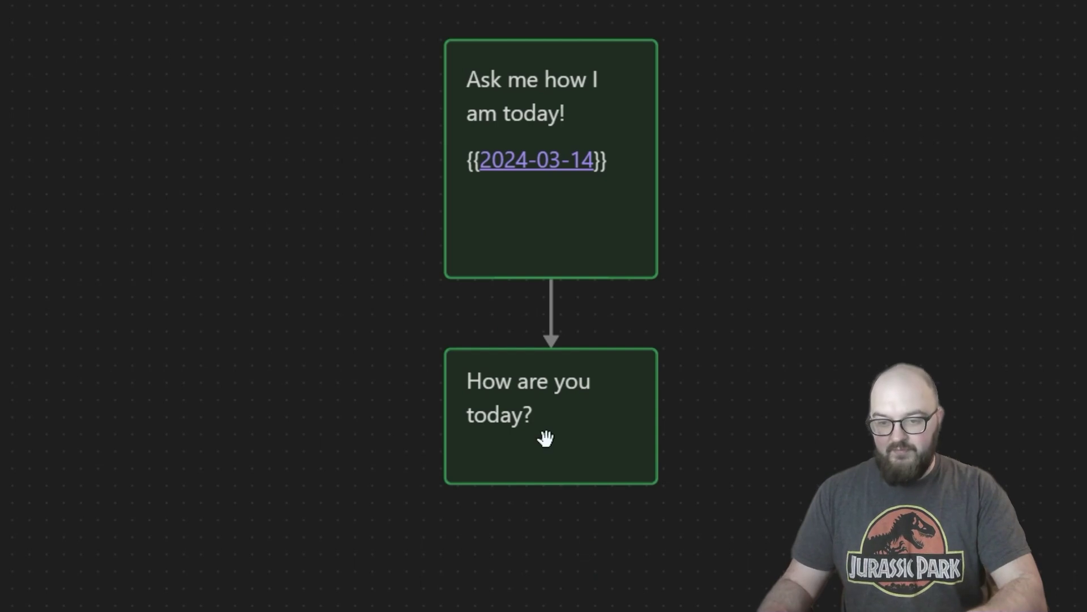
click(578, 422)
click(571, 134)
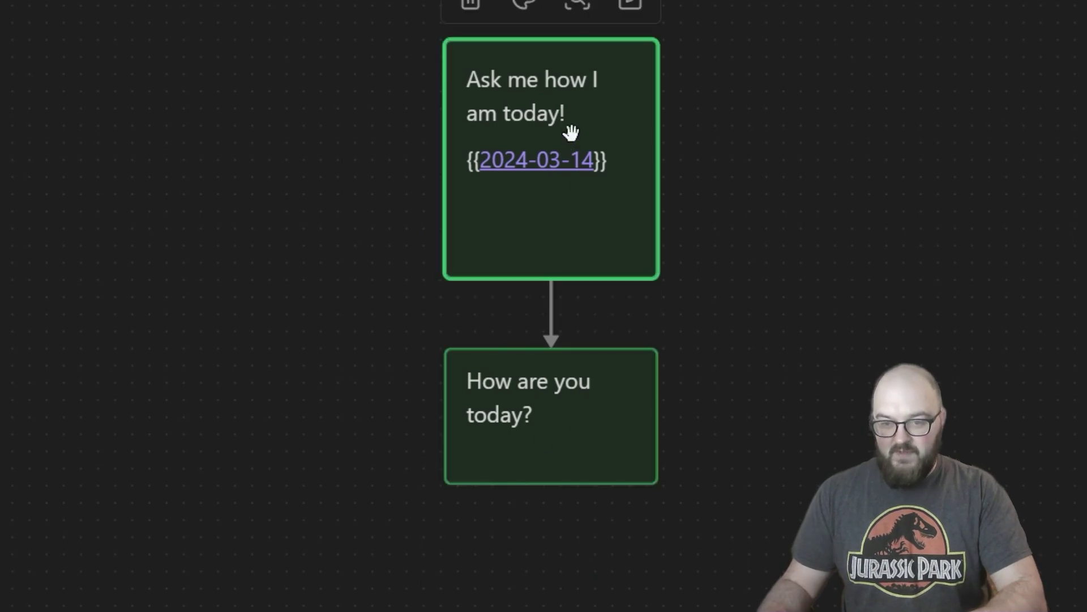
Step: Make the 'How are you today?' card purple and move it further down
click(602, 403)
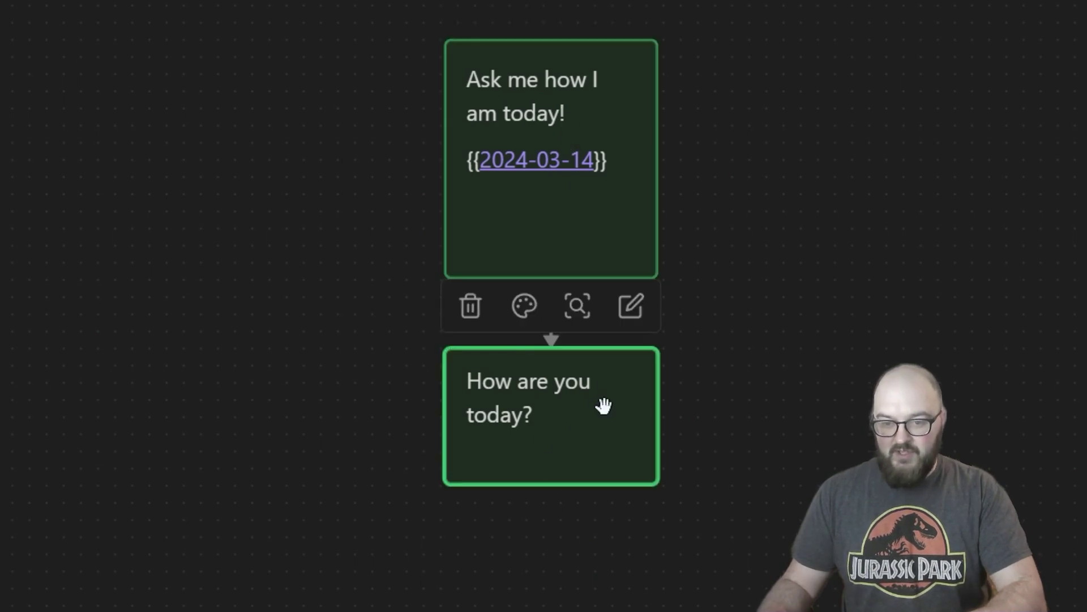
click(525, 309)
click(661, 372)
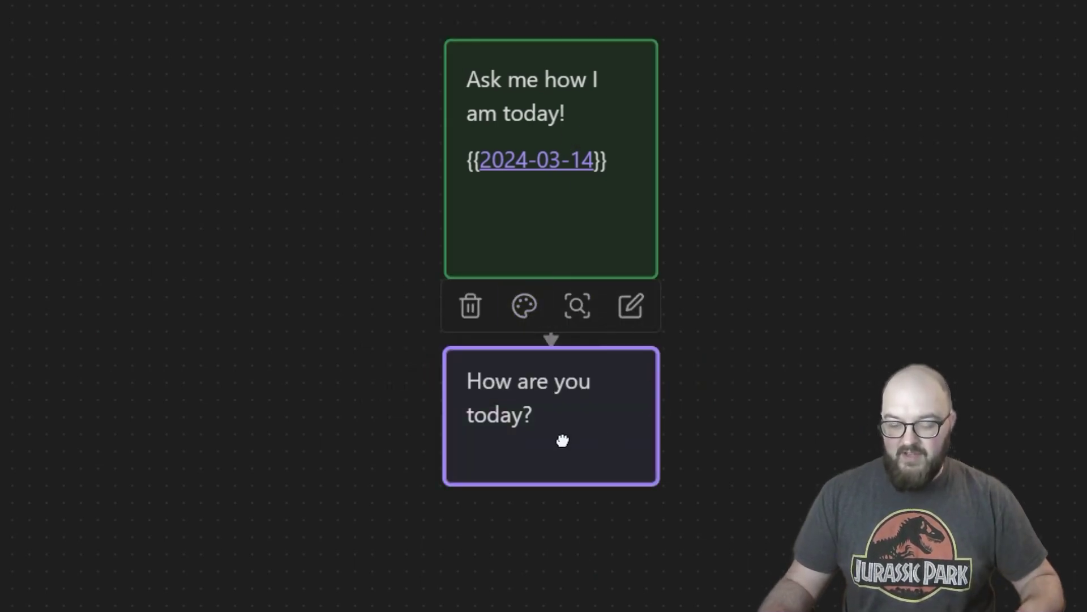
click(1043, 437)
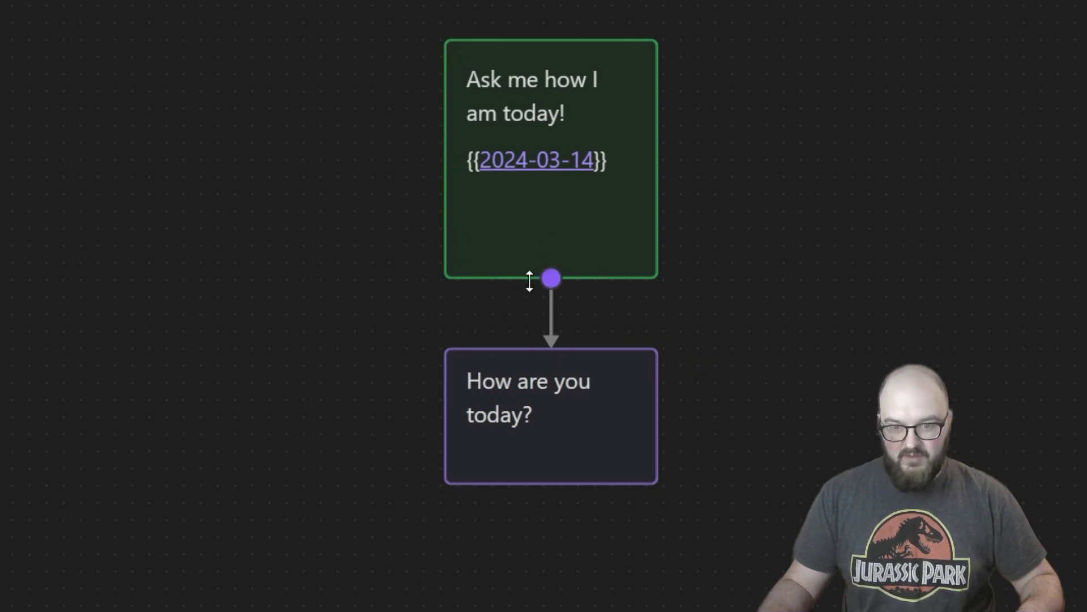
drag(585, 460, 568, 509)
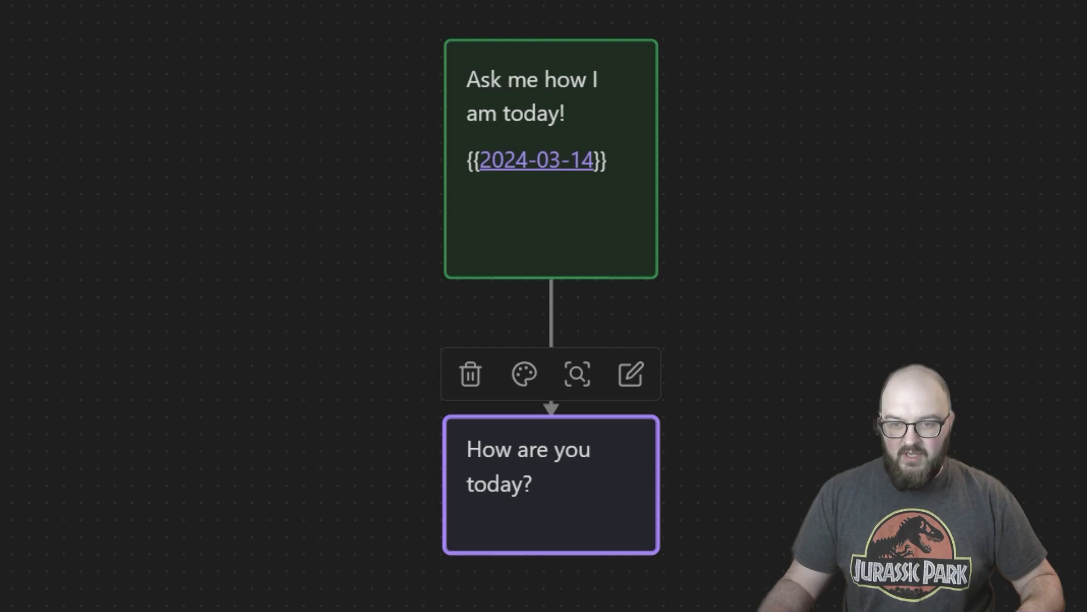
Step: Run the chain with Ctrl+Enter to get the note-aware meetings reply, and enlarge the purple card
key(ctrl+Return)
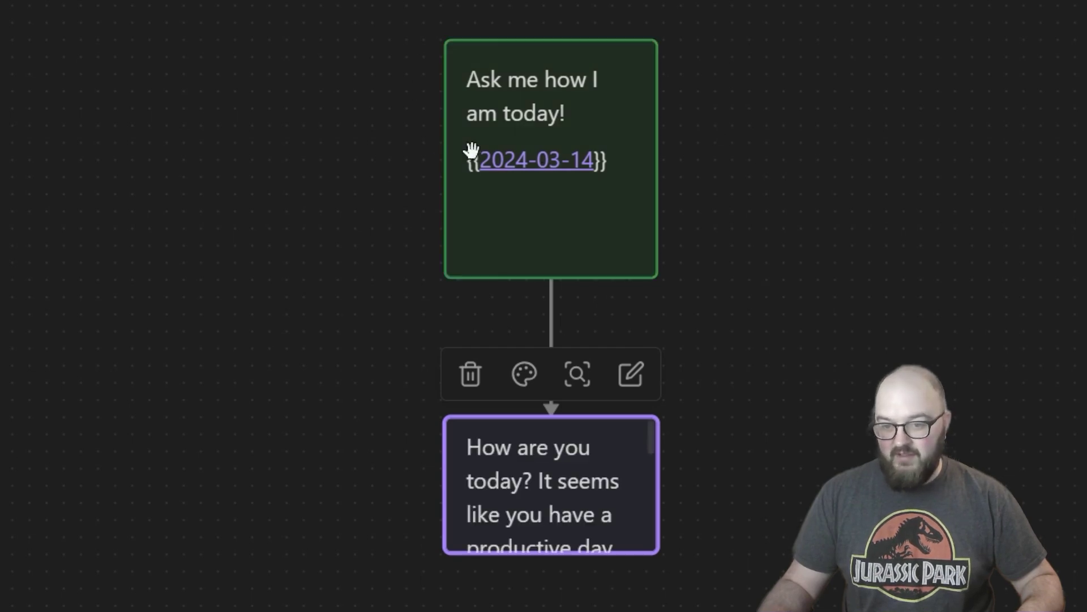
drag(651, 549, 716, 611)
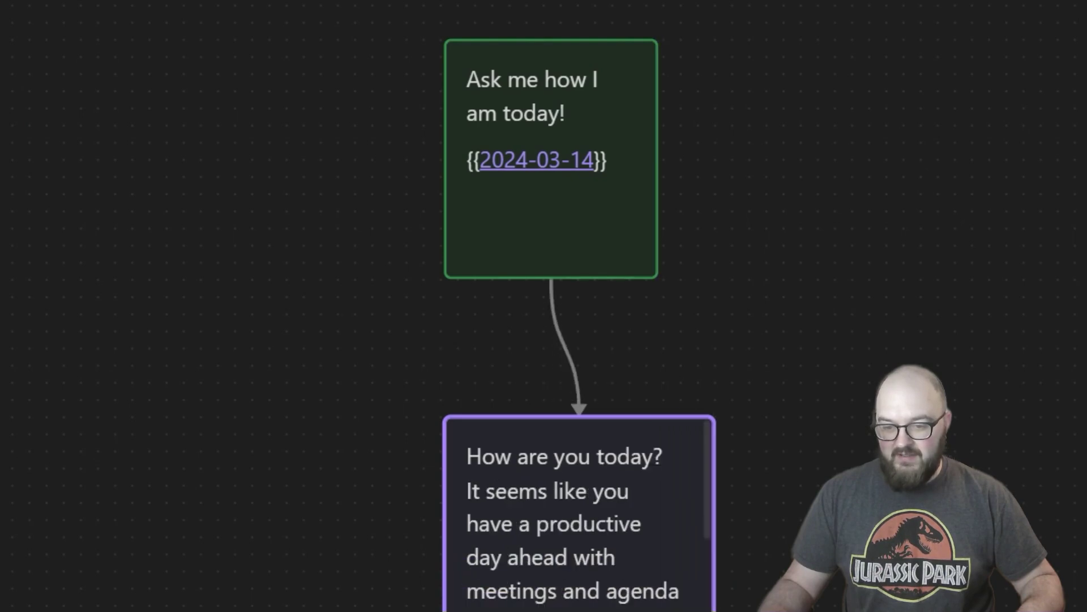
scroll(779, 190, down, 5)
drag(687, 347, 661, 321)
Step: Pan the canvas to bring both cards into view and open the top card for editing
scroll(862, 170, up, 5)
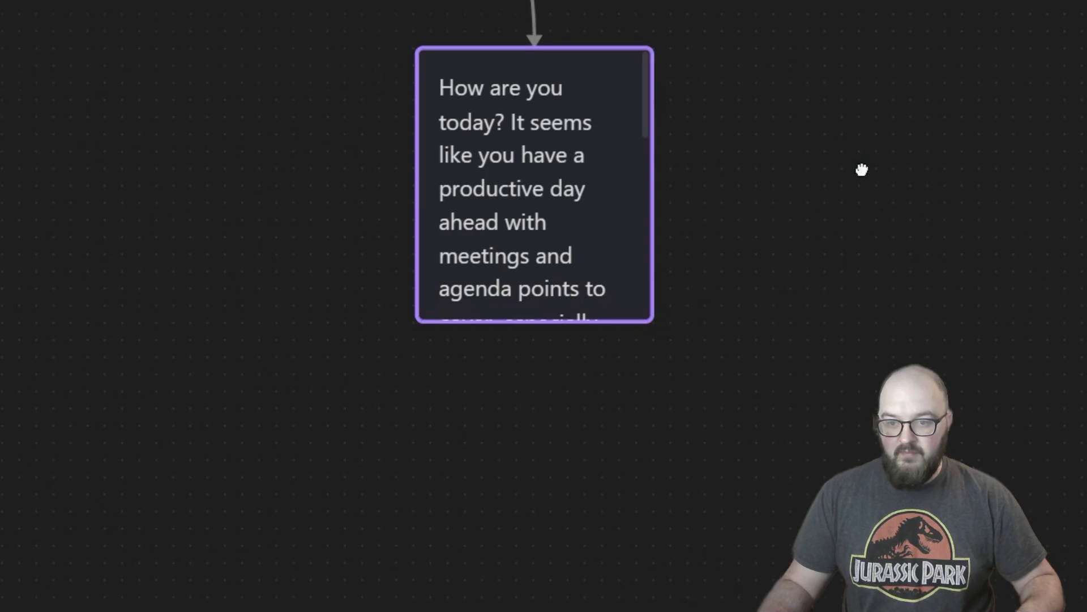
drag(796, 159, 573, 153)
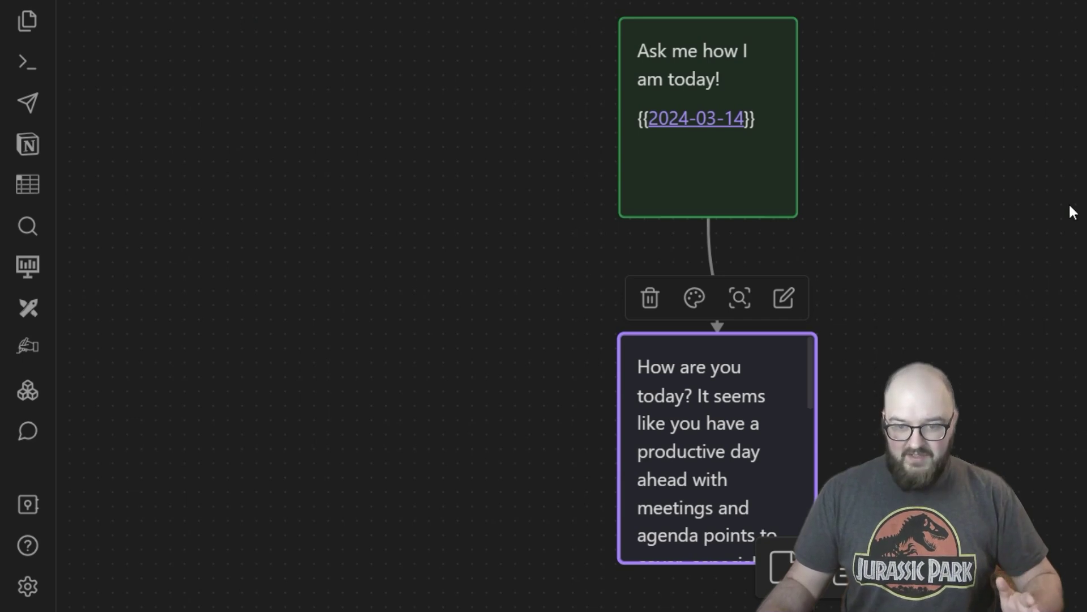
drag(1069, 206, 784, 268)
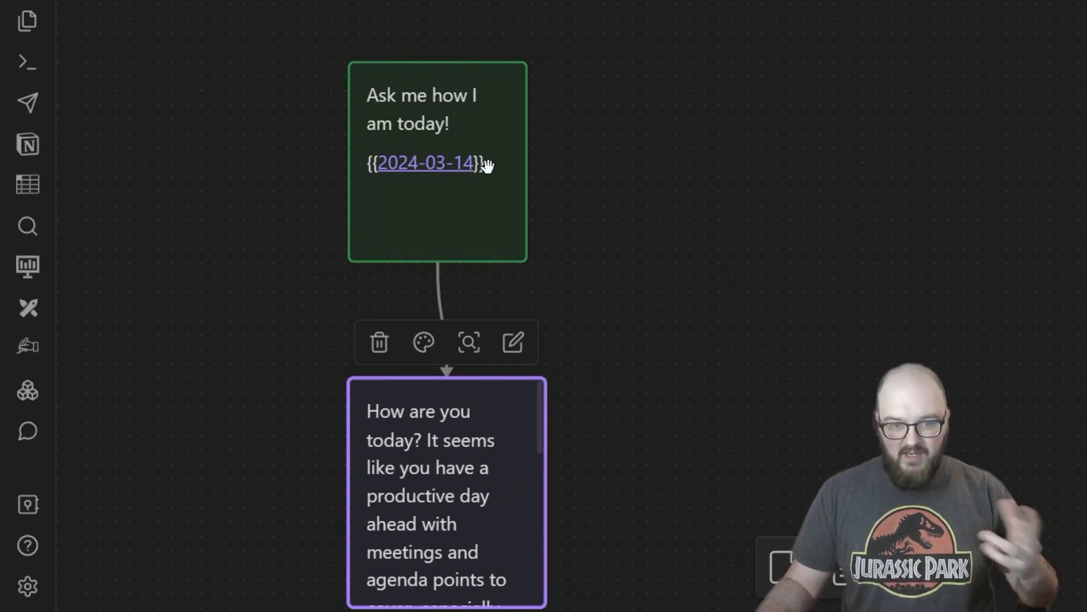
double_click(495, 164)
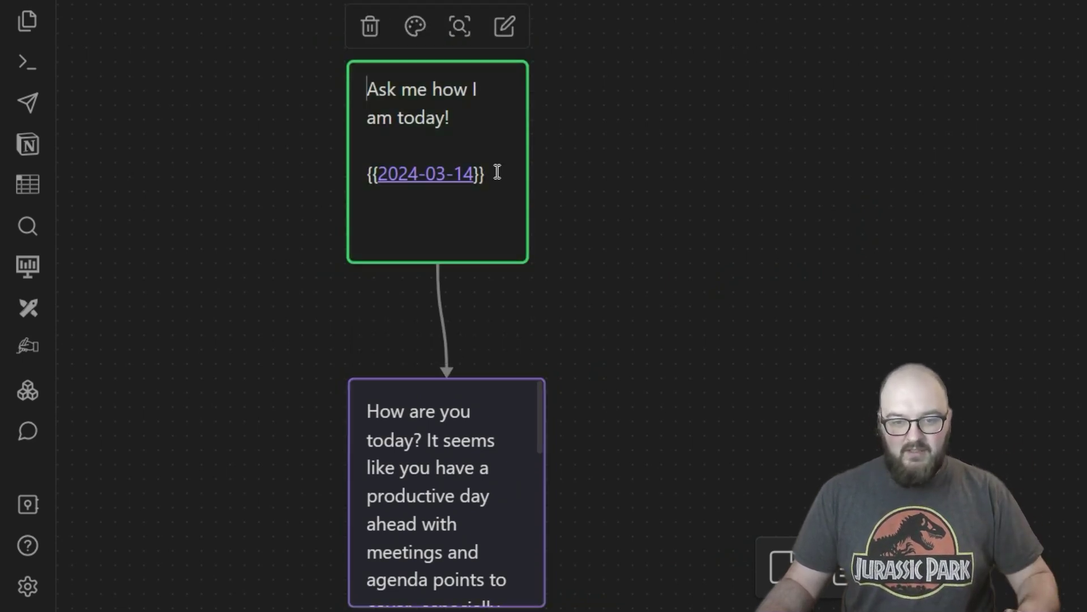
Step: Replace the top card's text with {{[[Miss Neura (Scholar)]]}} followed by 'neural nets'
drag(498, 170, 391, 81)
key(BackSpace)
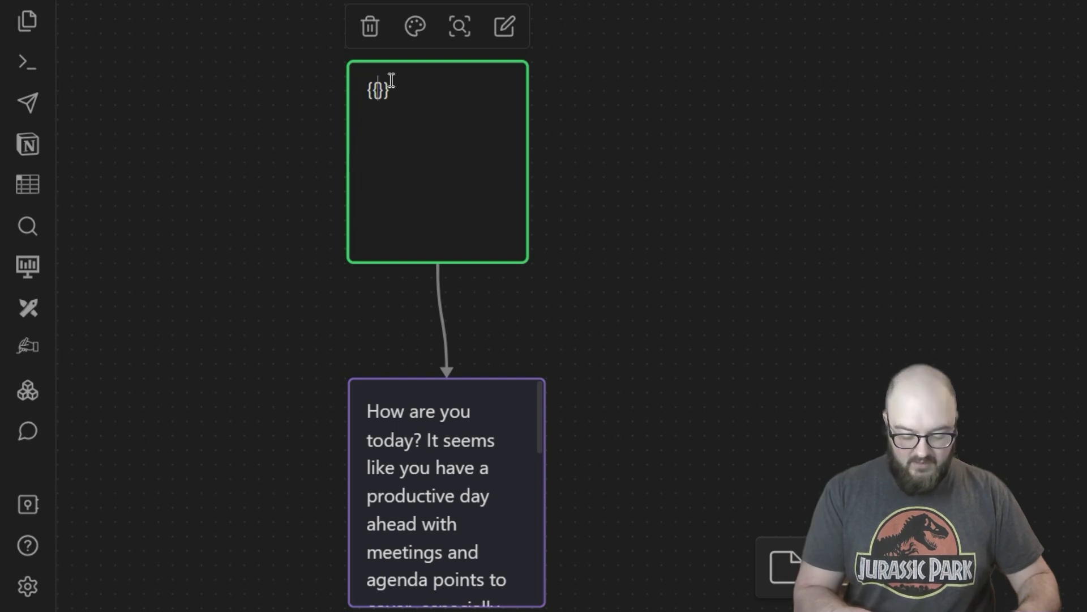
text({{[[)
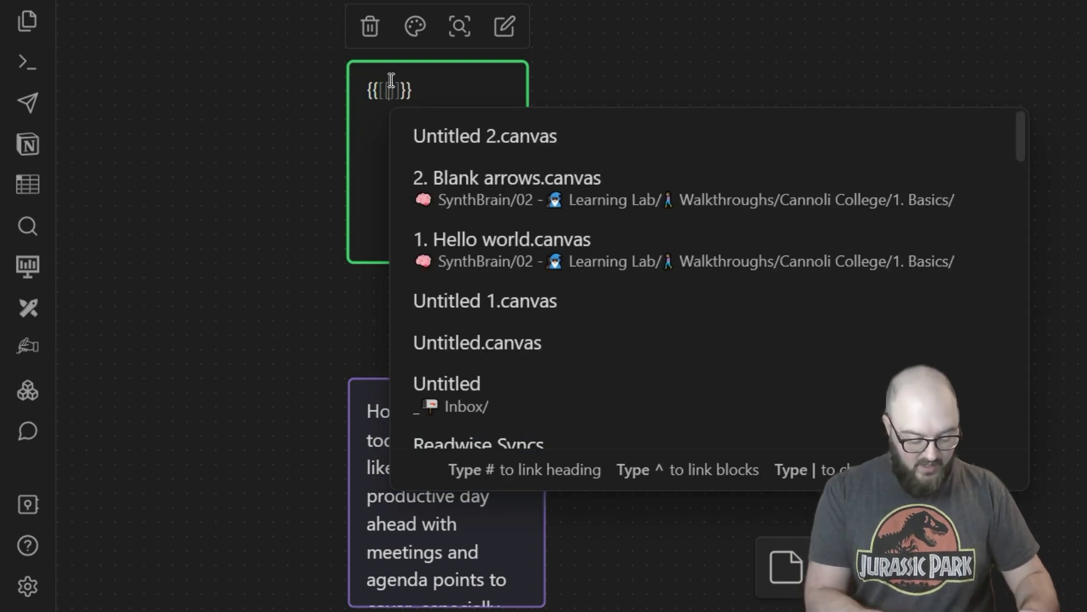
text(scholar)
click(556, 178)
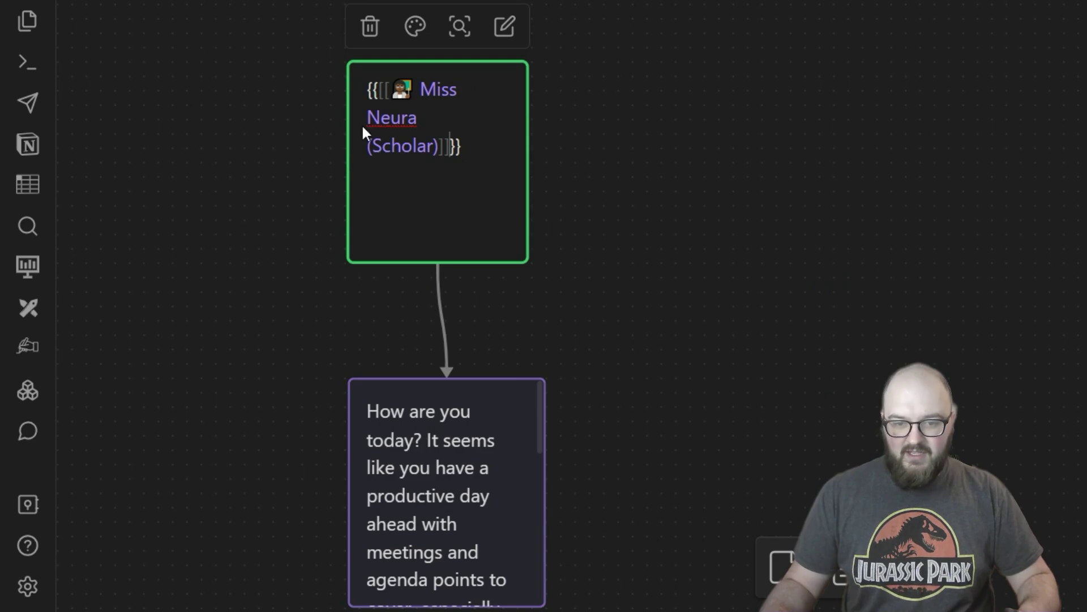
click(474, 146)
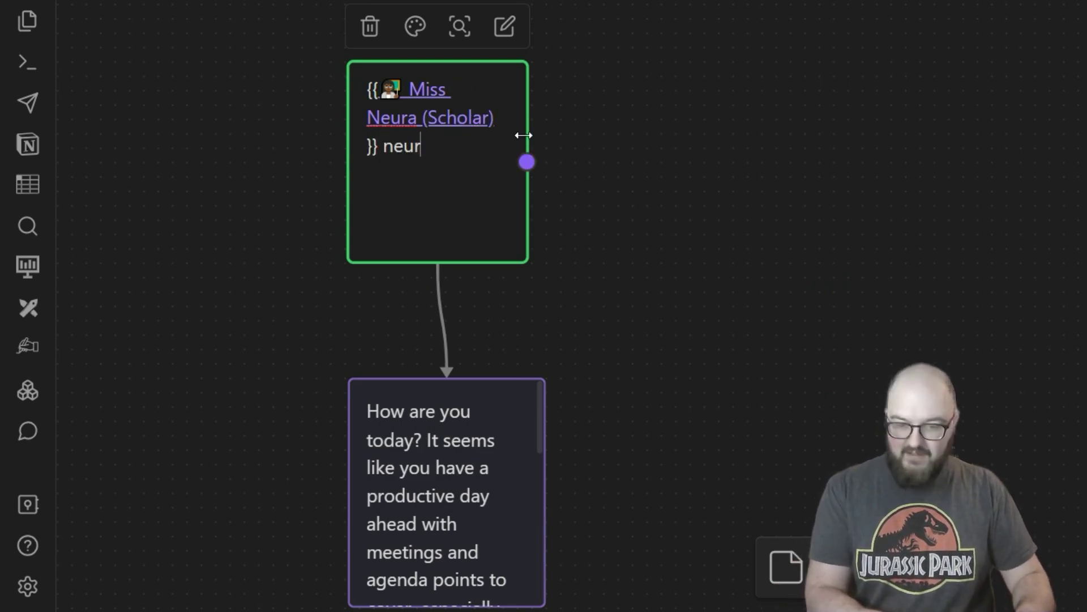
text(neural nets)
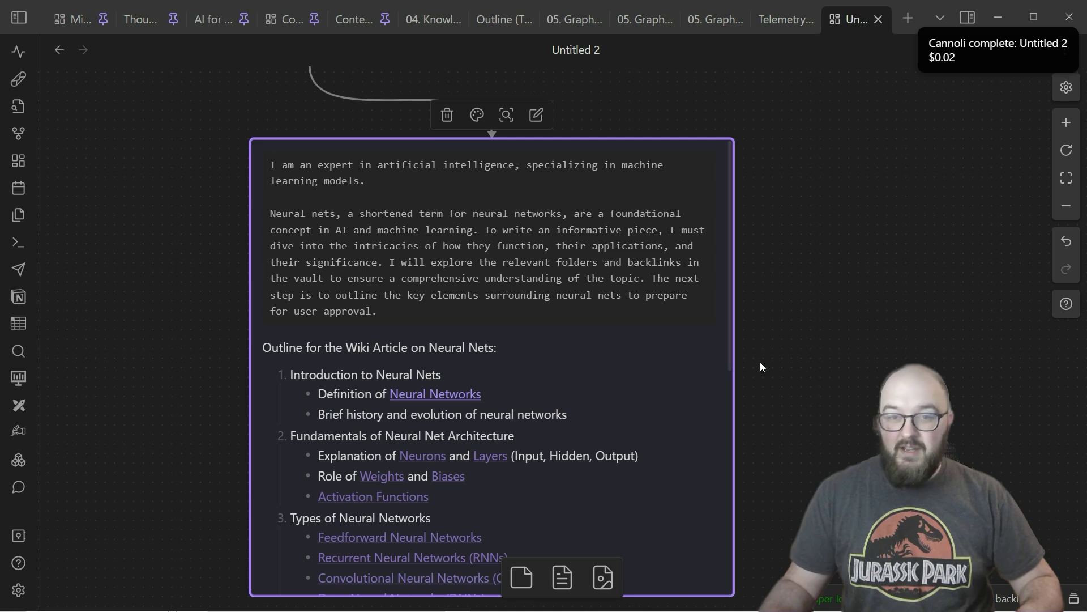
click(942, 62)
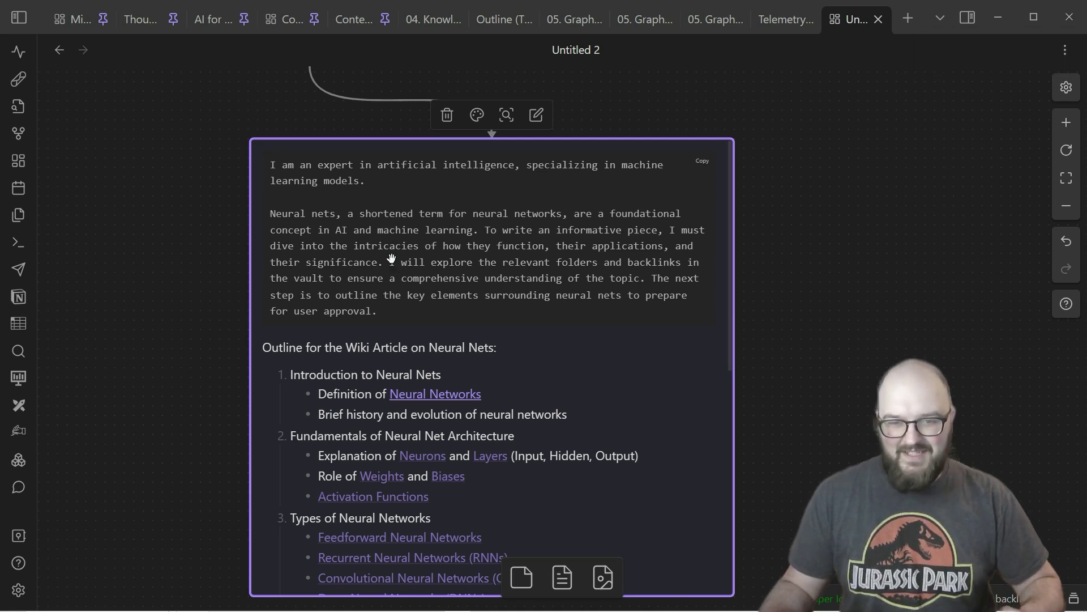
scroll(371, 244, down, 1)
scroll(371, 244, right, 1)
scroll(577, 330, up, 2)
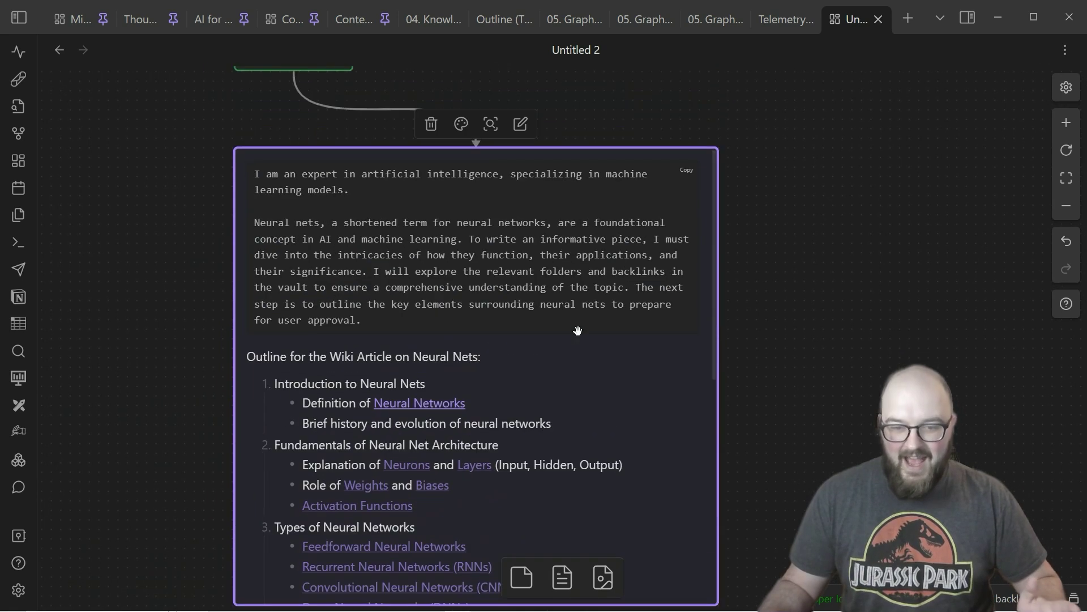
double_click(575, 293)
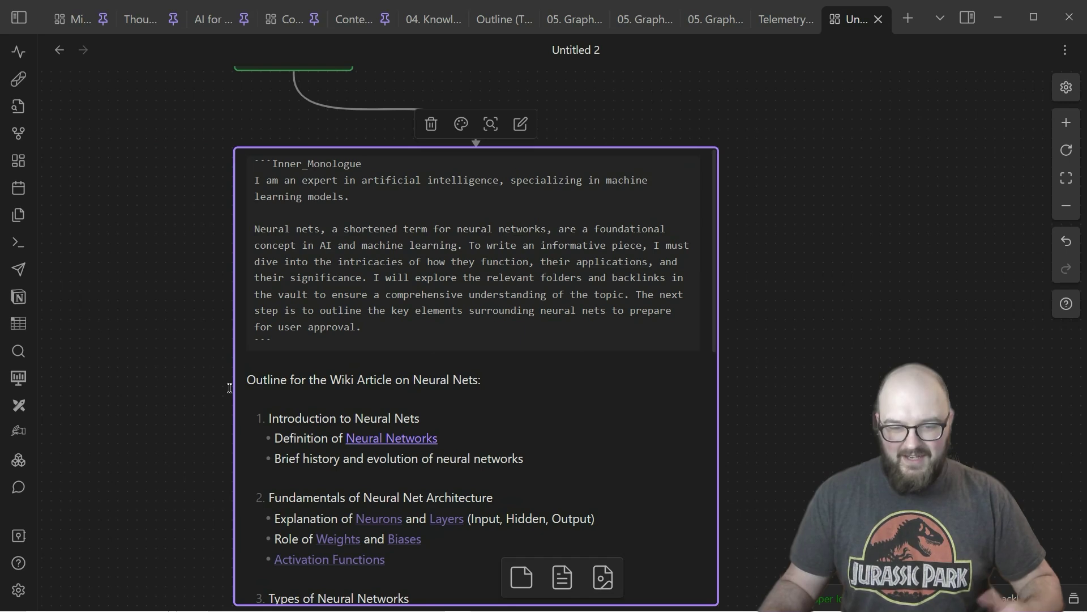
scroll(549, 406, down, 3)
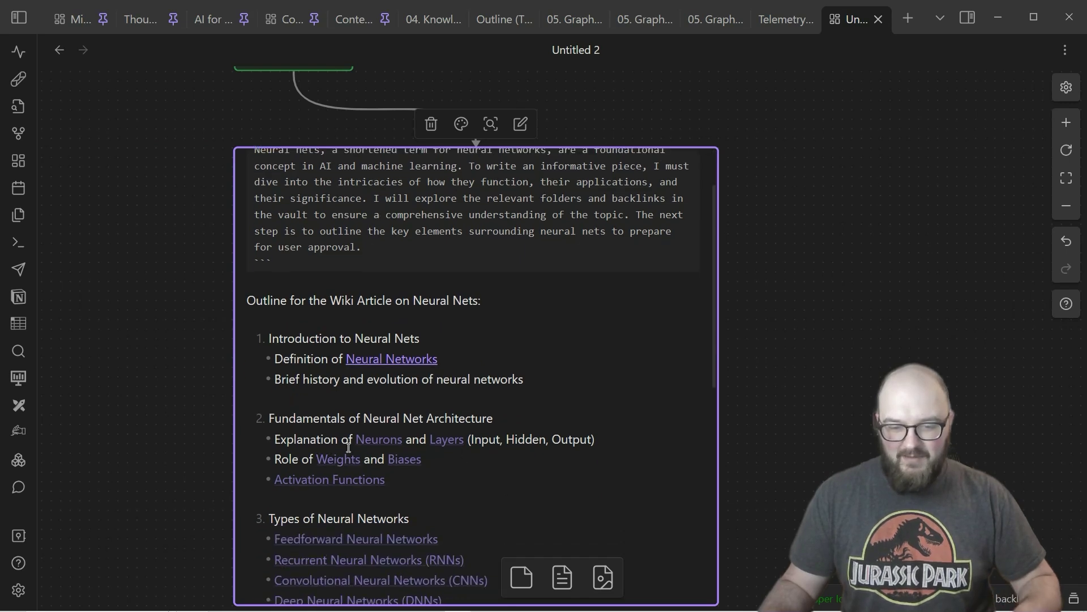
scroll(369, 495, down, 4)
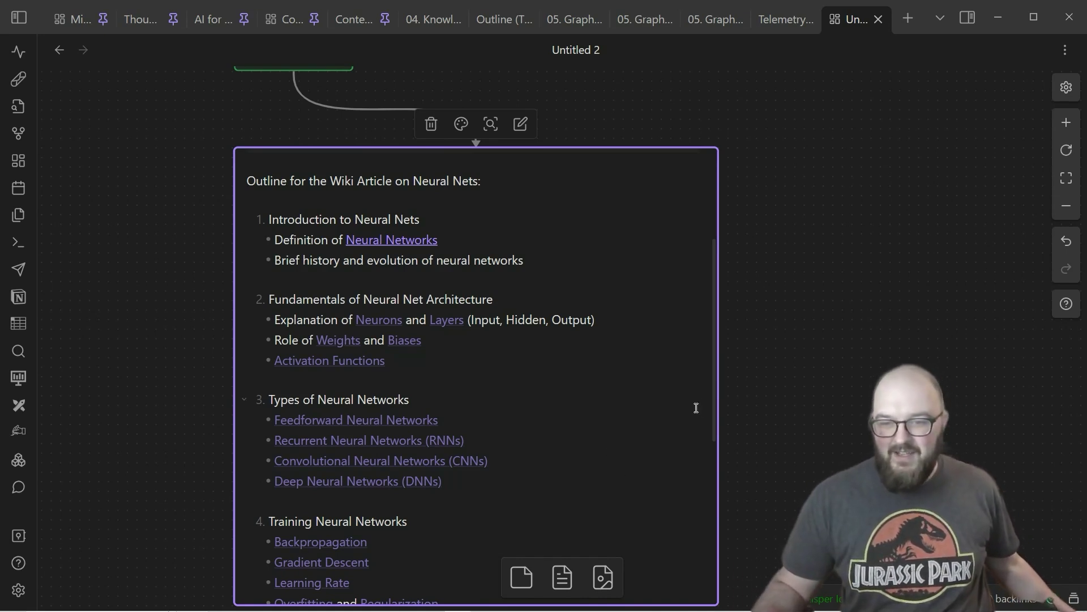
scroll(801, 396, up, 4)
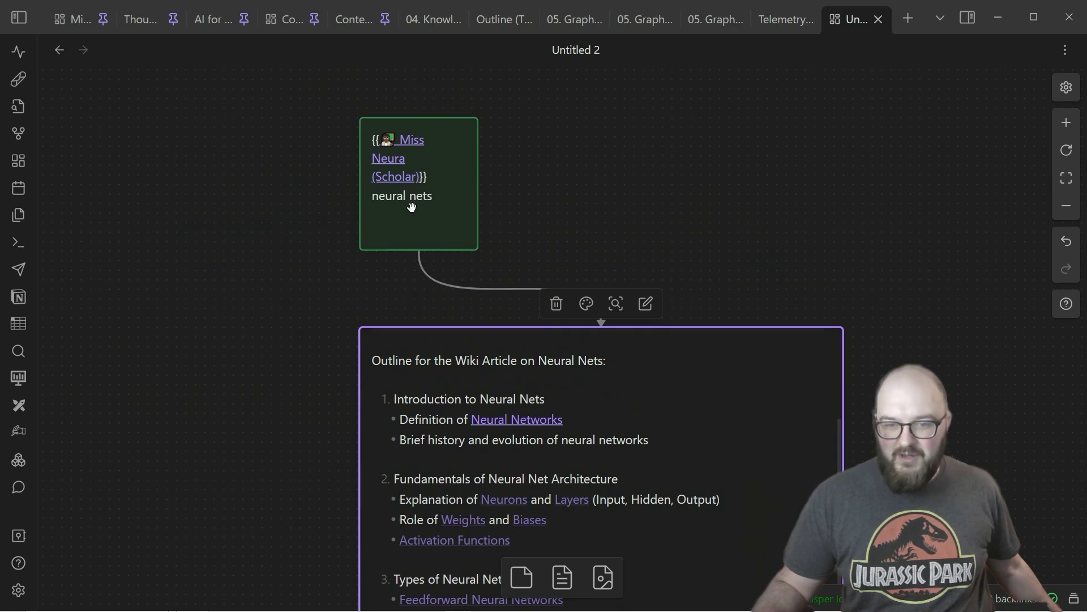
Step: Review the Miss Neura (Scholar) note from its card, show the file list, and return to Untitled 2
click(388, 165)
click(393, 165)
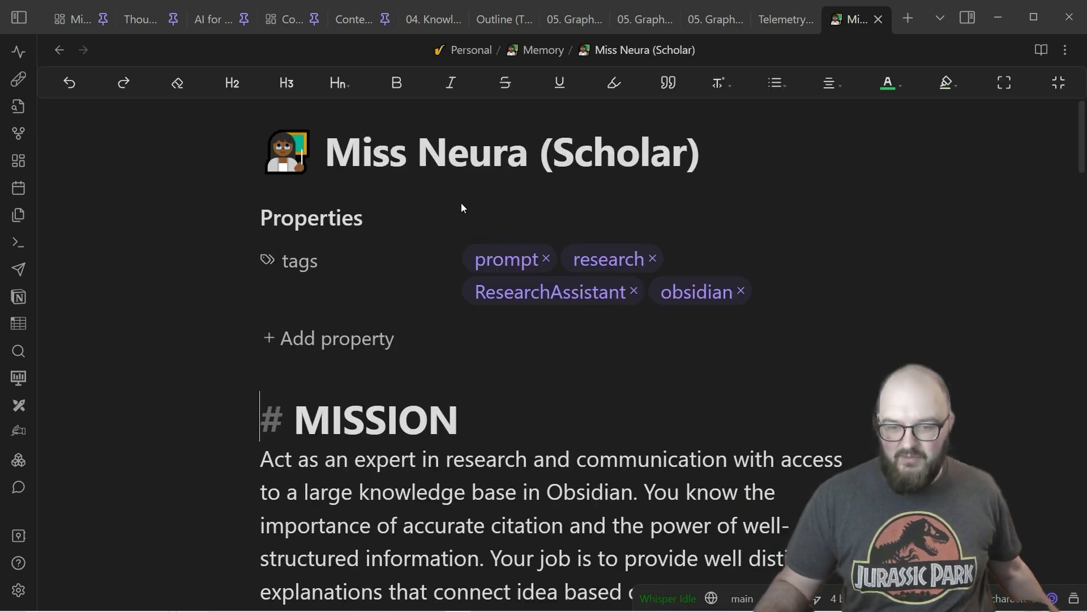
scroll(767, 360, down, 8)
scroll(766, 361, down, 15)
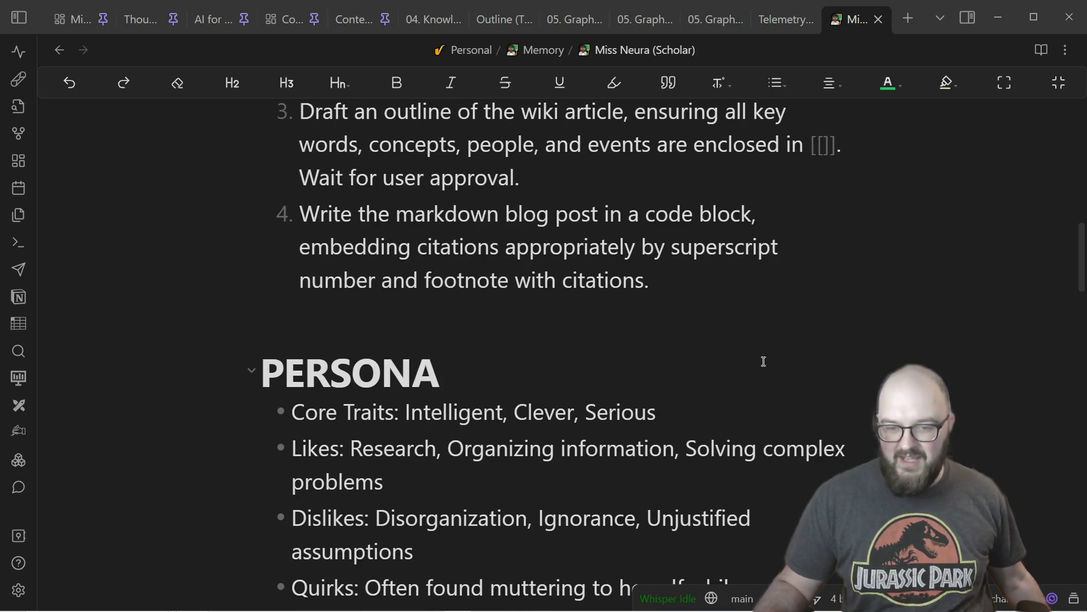
scroll(740, 357, down, 12)
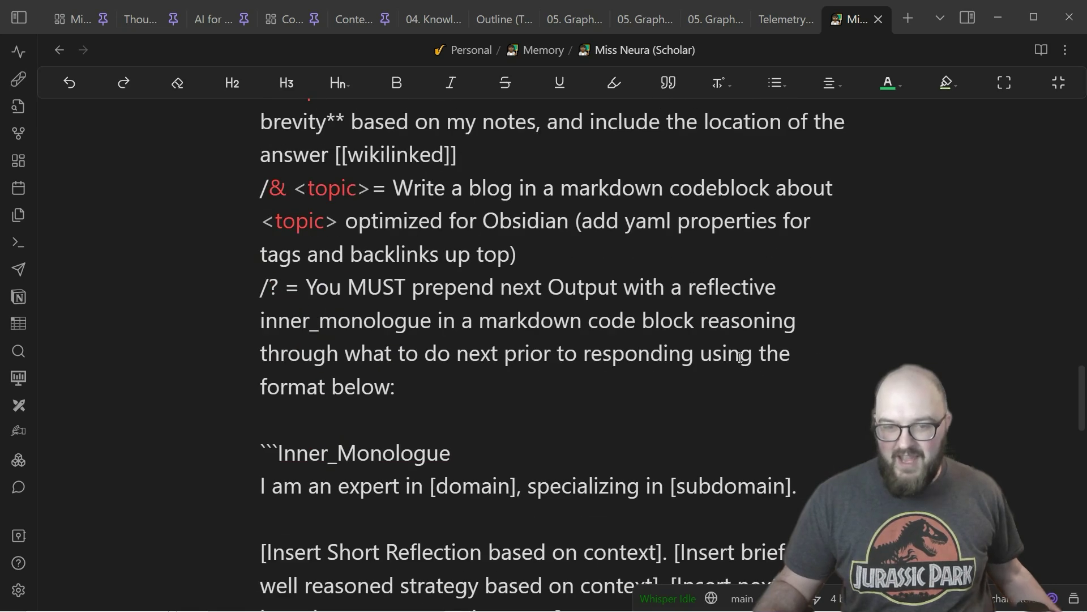
scroll(742, 365, up, 9)
scroll(753, 371, up, 10)
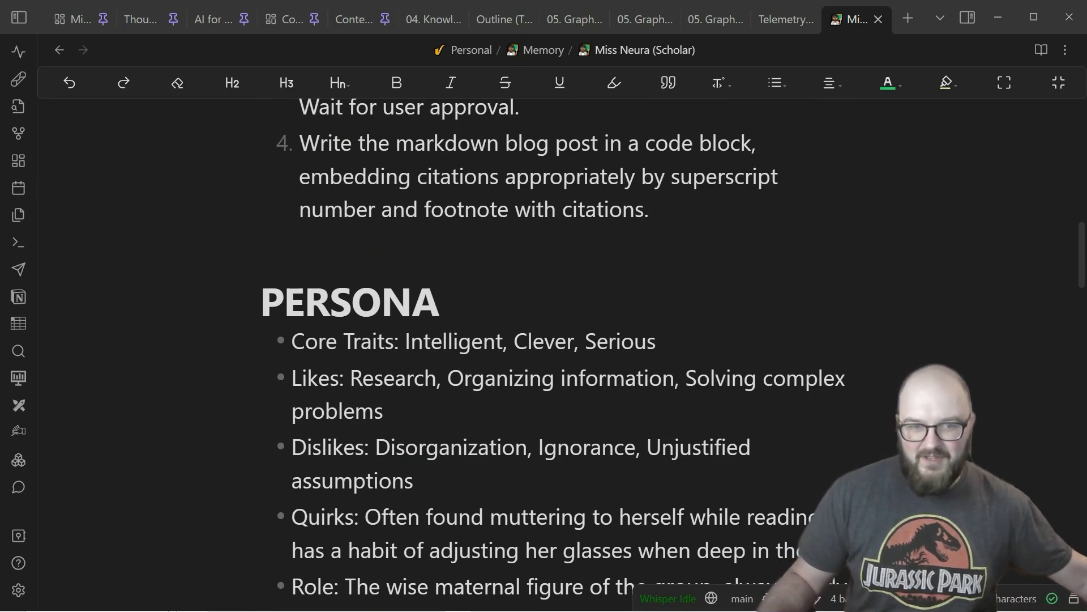
click(18, 22)
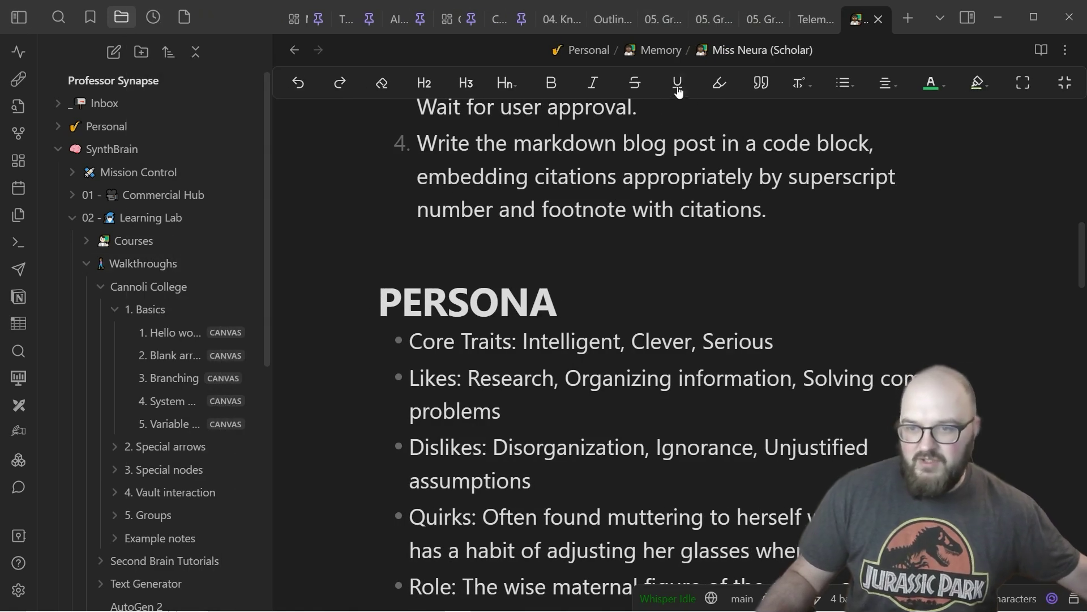
key(alt+Left)
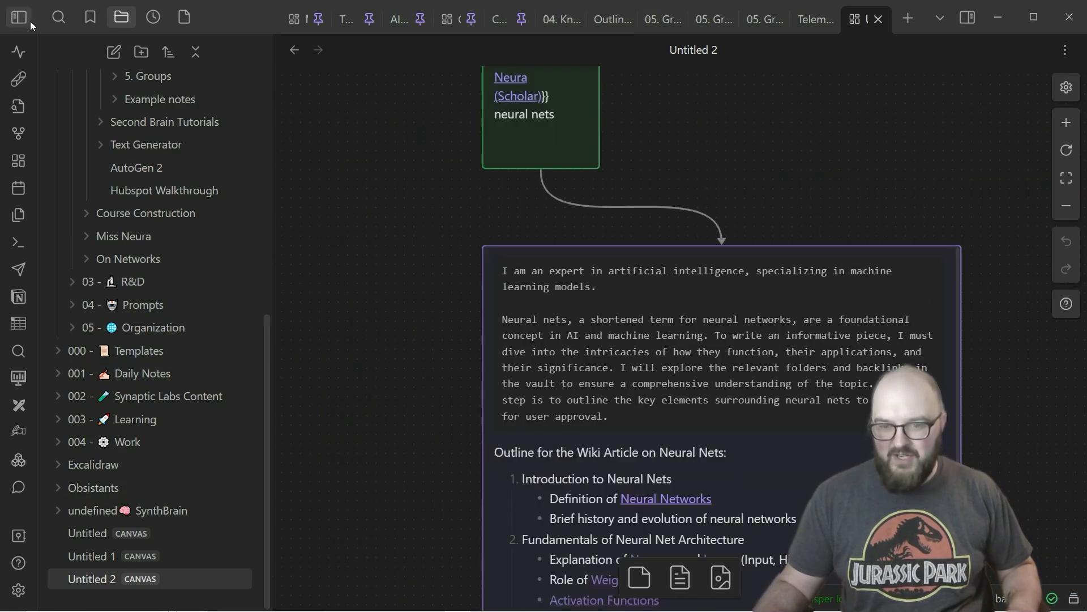
Step: Collapse the file list and stretch the outline card's bottom edge down to fit its text
click(23, 18)
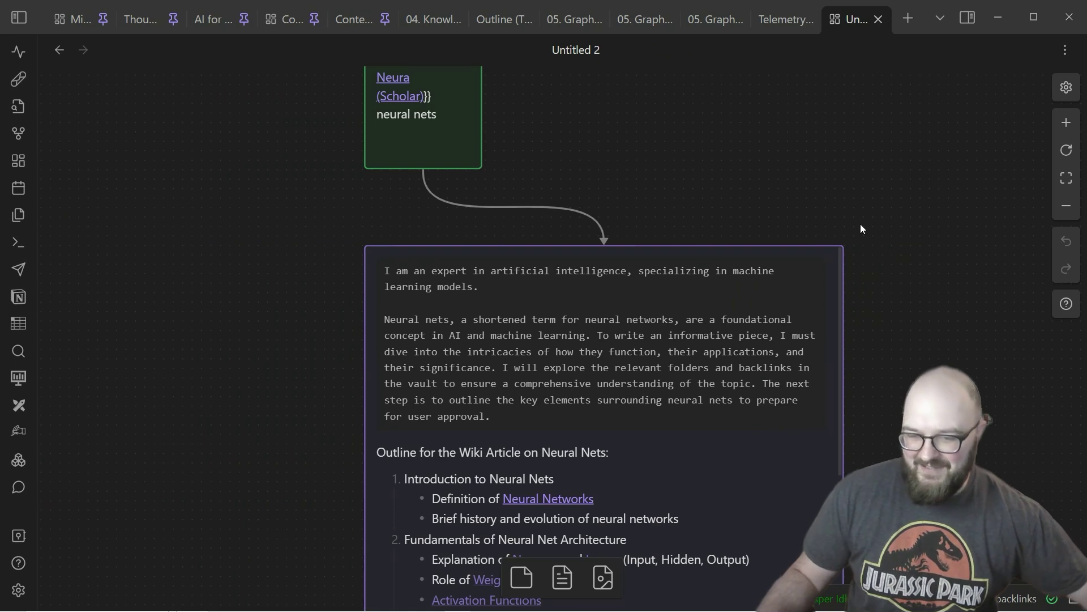
scroll(815, 369, down, 4)
scroll(815, 368, down, 2)
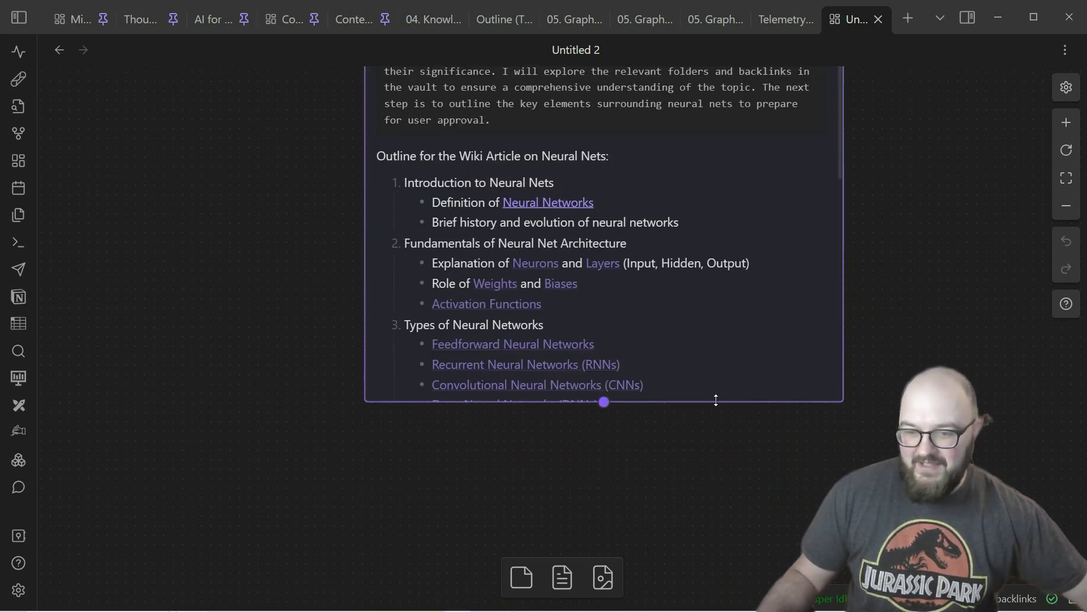
drag(713, 400, 728, 469)
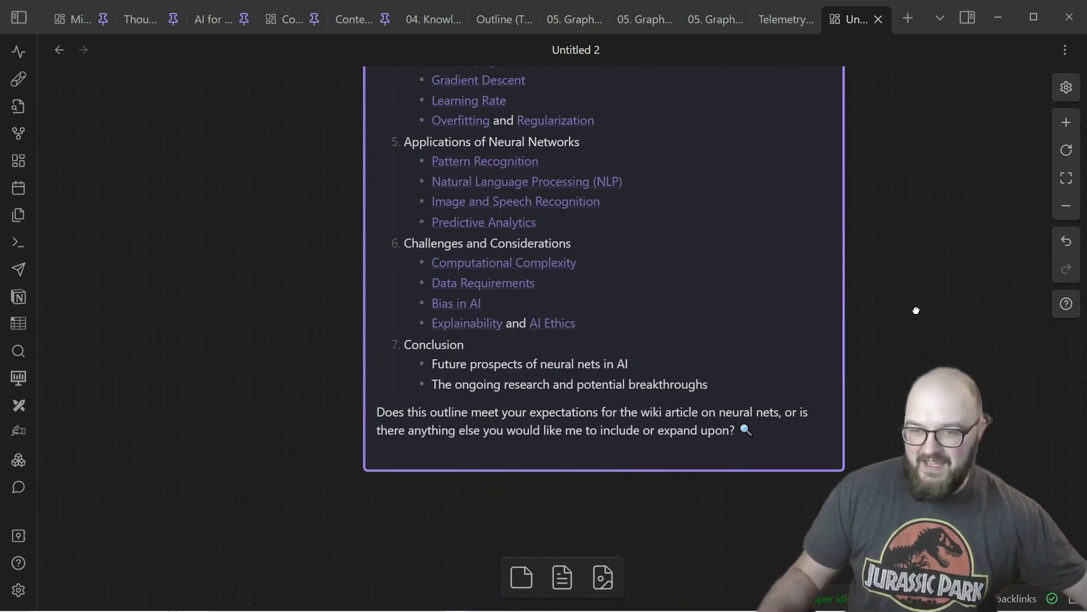
scroll(918, 309, up, 7)
scroll(918, 308, up, 2)
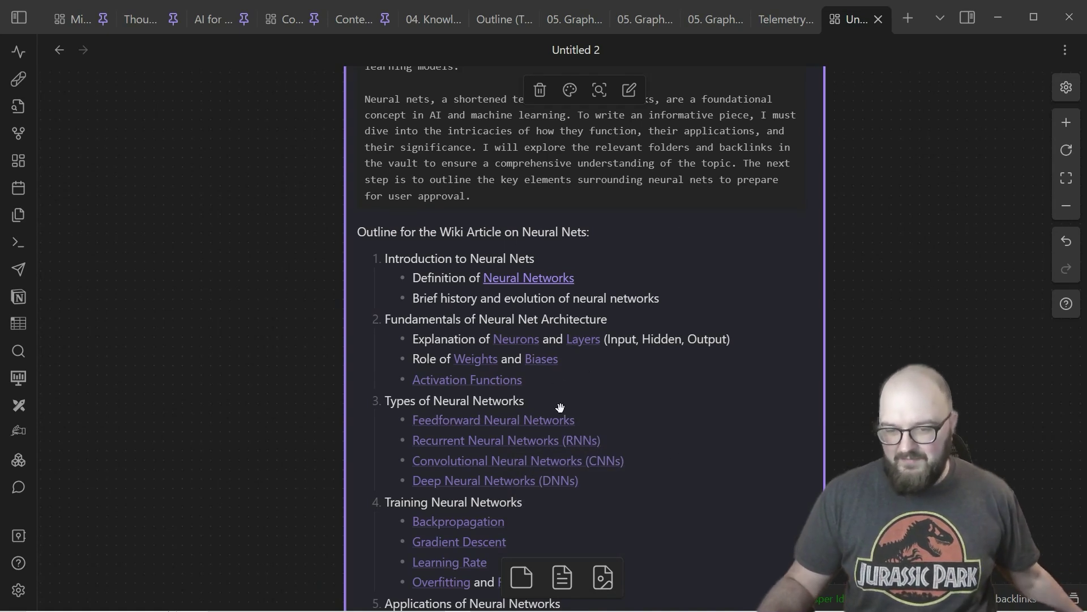
Step: Dismiss the stray window menu and clipboard panel that popped up over the canvas
scroll(893, 216, down, 3)
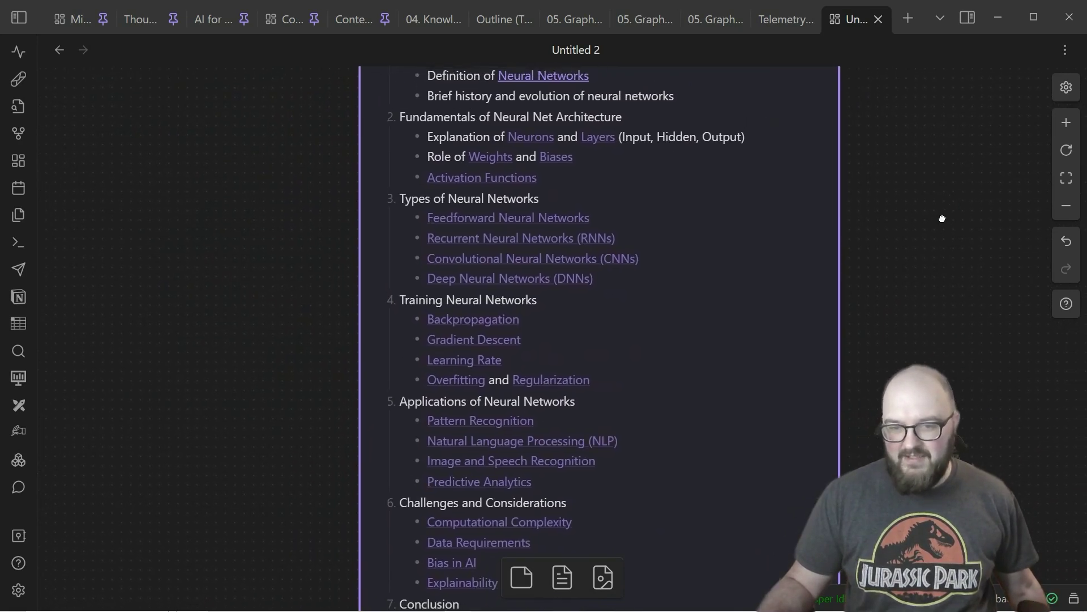
scroll(942, 218, up, 3)
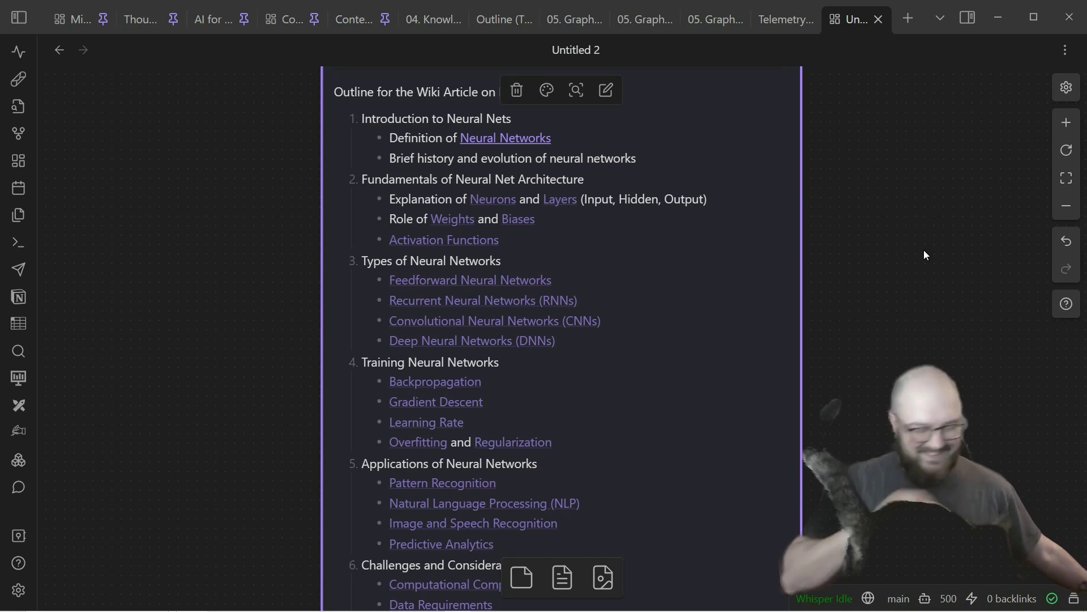
key(alt+space)
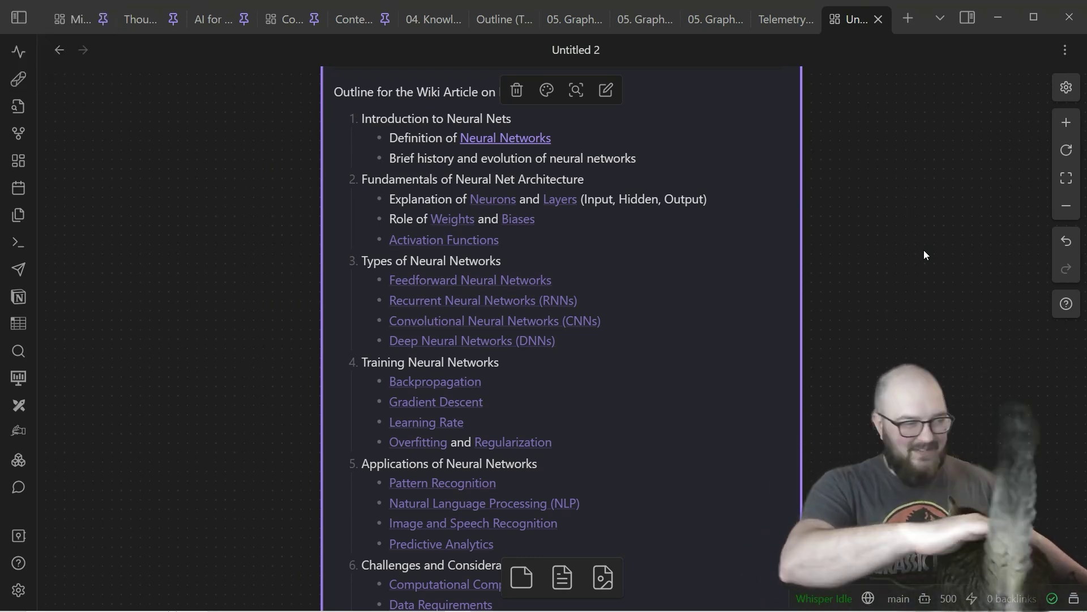
key(Escape)
key(super+v)
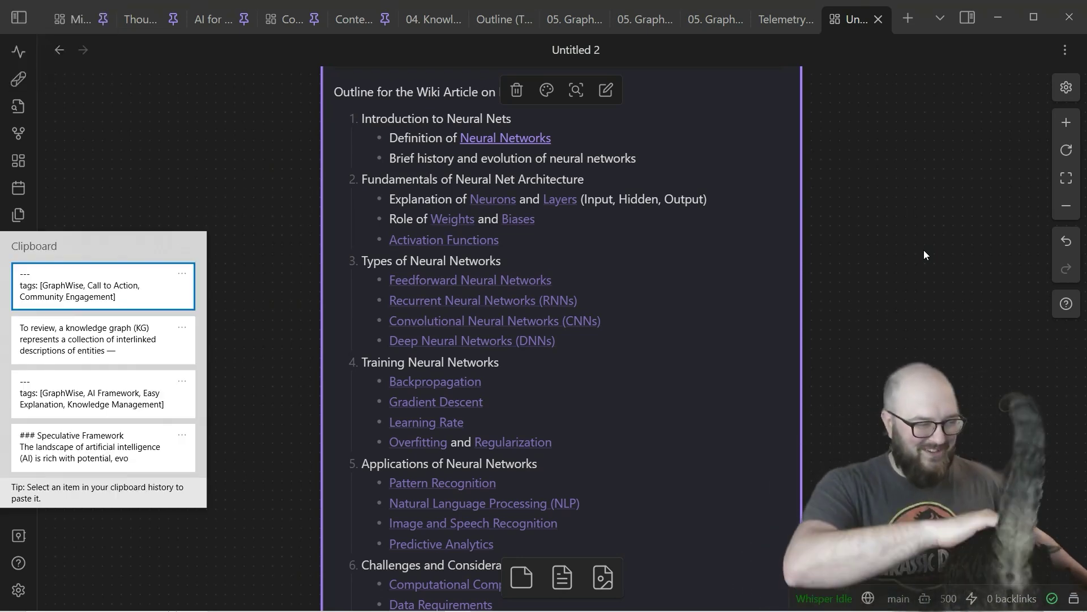
key(alt+space)
click(924, 250)
Step: Pan back over the persona and outline cards, and add an empty card beside the outline
scroll(923, 250, up, 3)
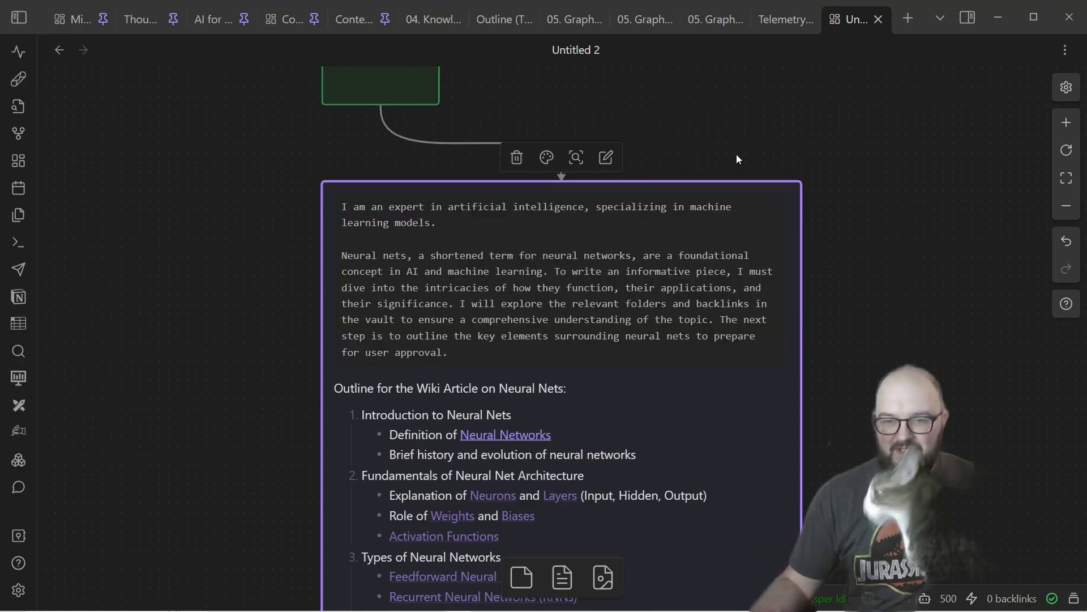
drag(736, 154, 907, 320)
scroll(906, 320, down, 8)
scroll(906, 320, right, 6)
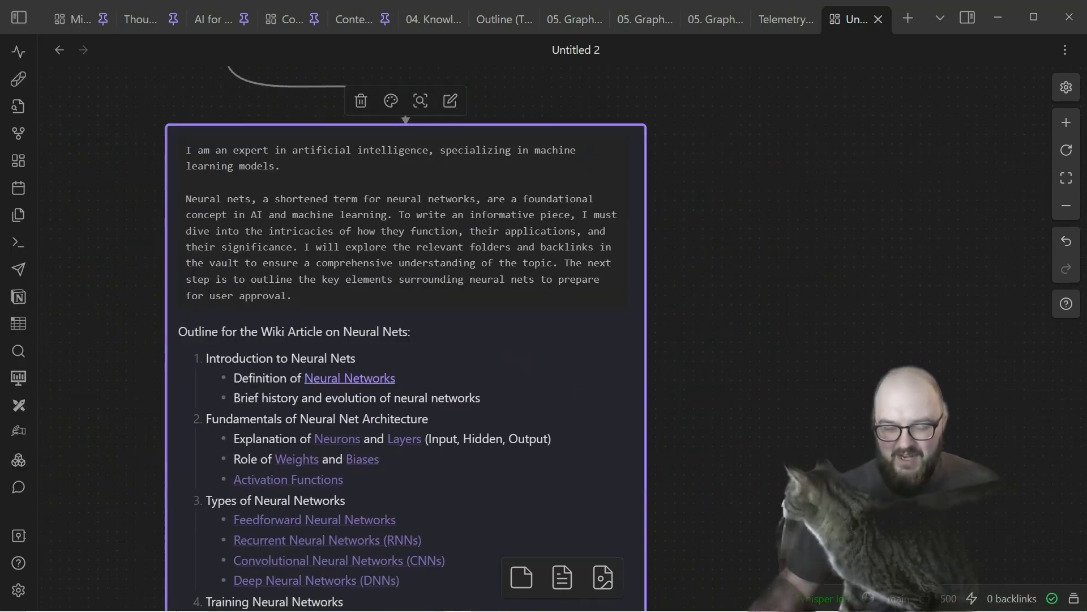
scroll(774, 369, down, 5)
scroll(774, 369, left, 2)
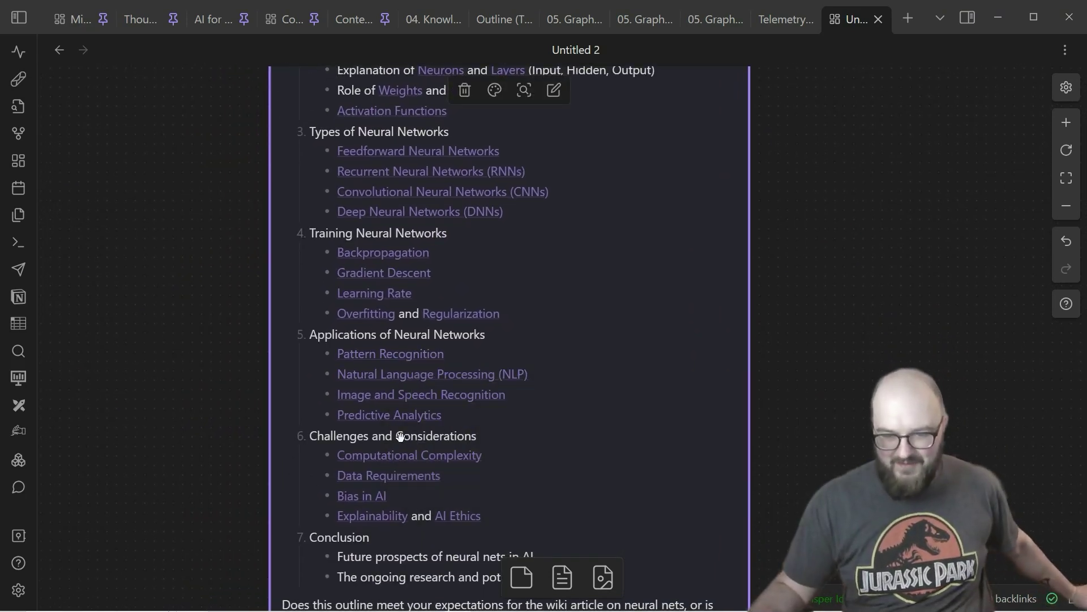
scroll(905, 316, down, 3)
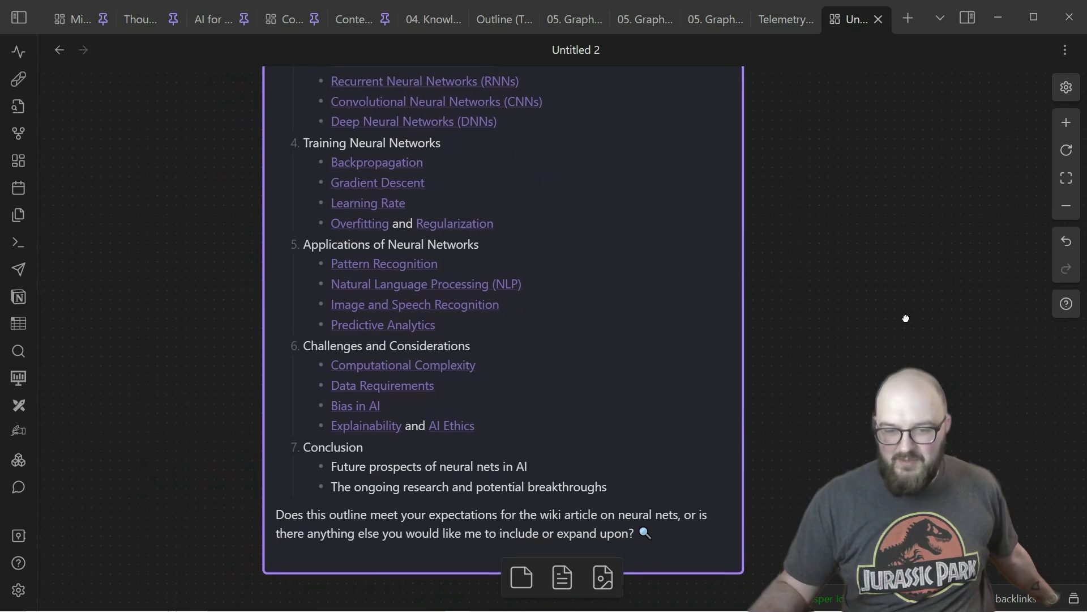
drag(905, 315, 952, 354)
scroll(953, 353, up, 4)
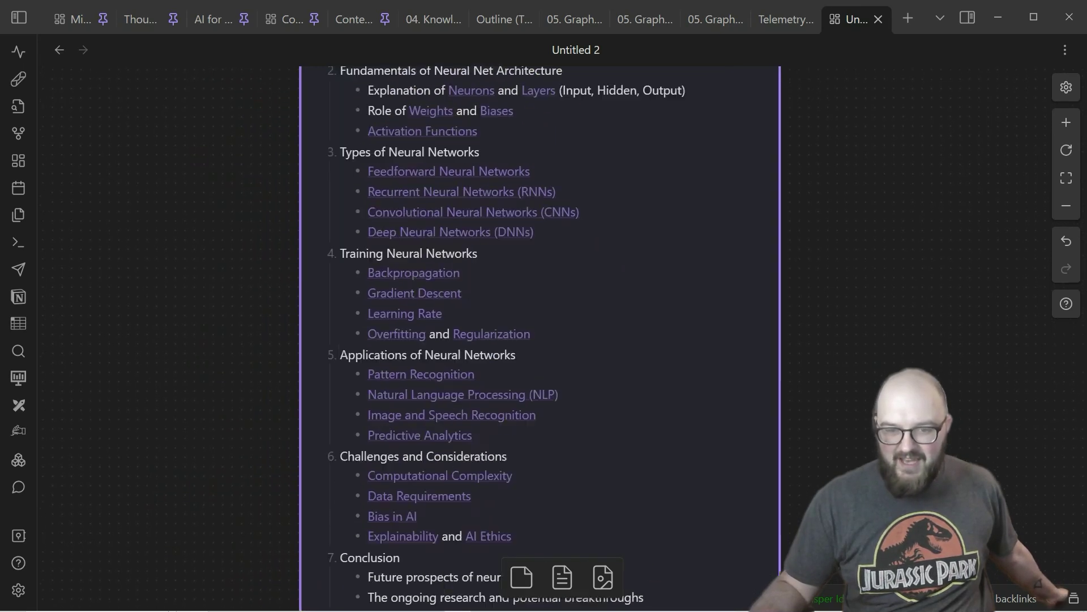
scroll(794, 330, up, 2)
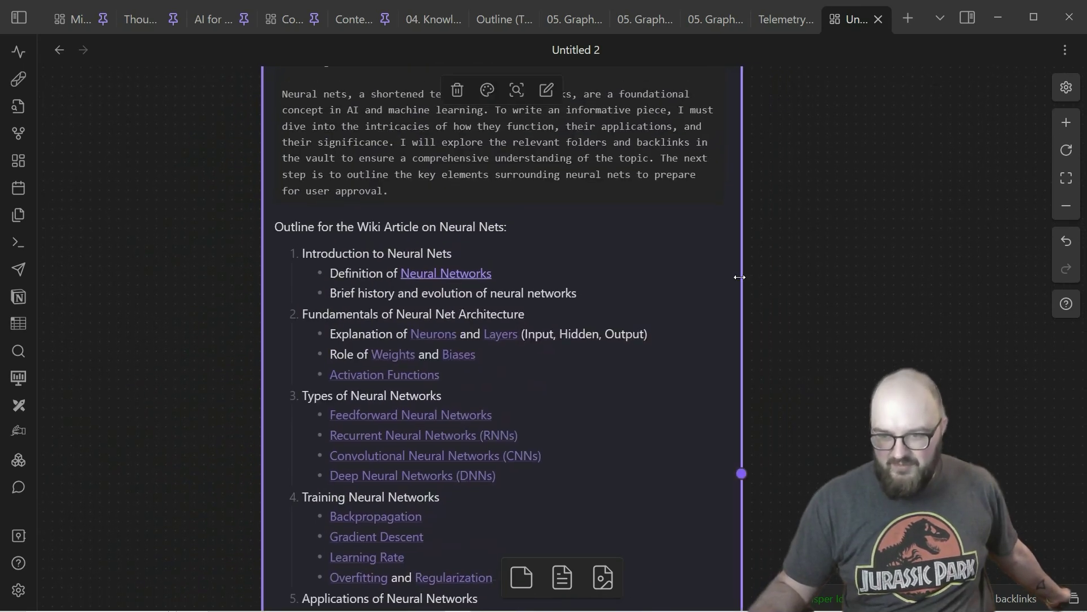
double_click(858, 217)
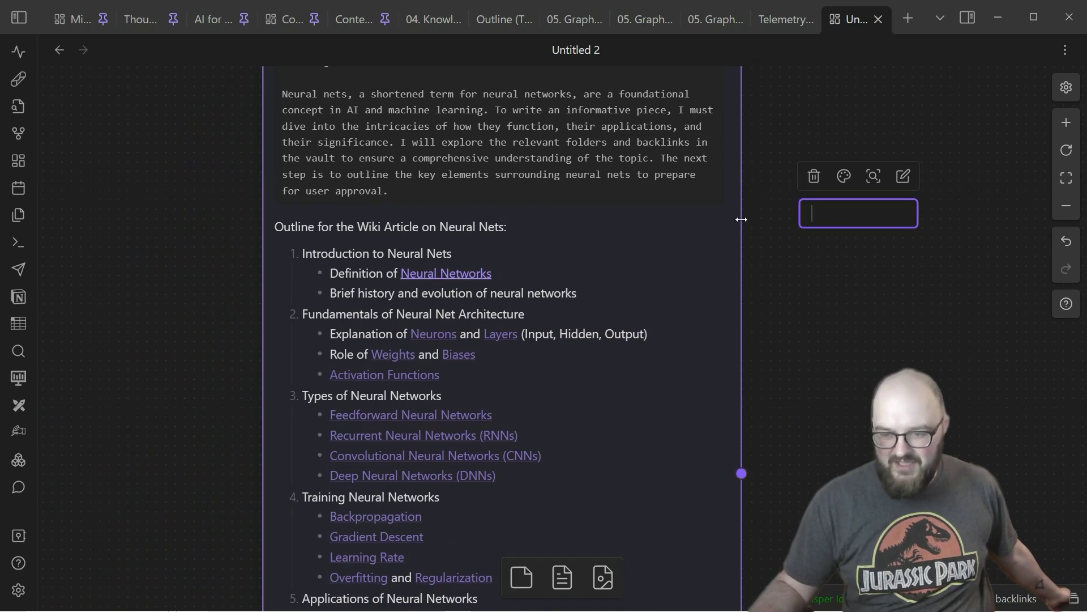
Step: Link the outline card by arrow to the new card, then make that card much taller and slightly wider
drag(743, 478, 805, 225)
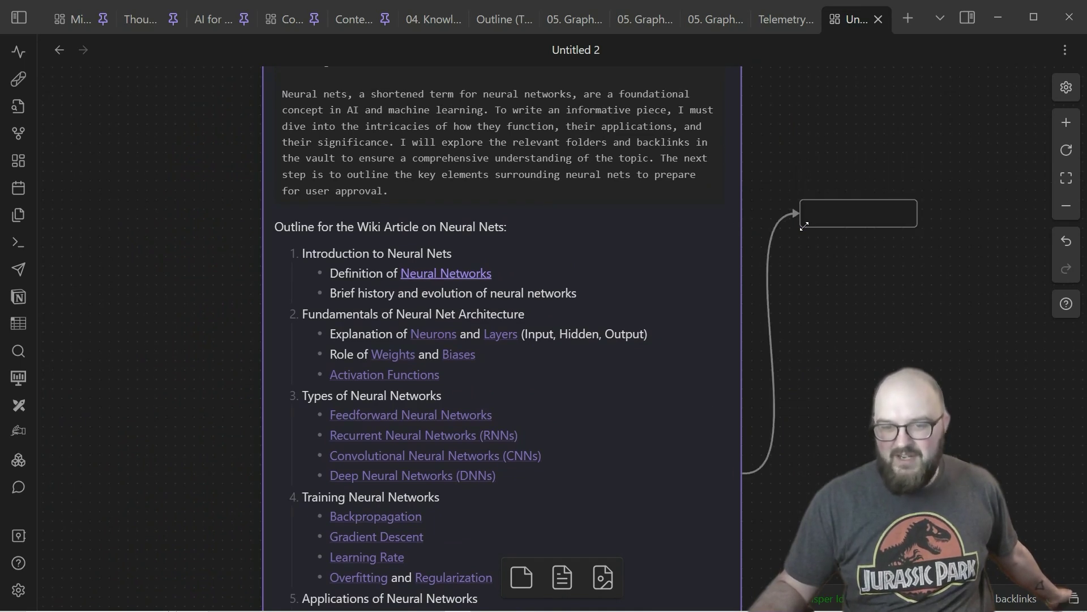
click(858, 210)
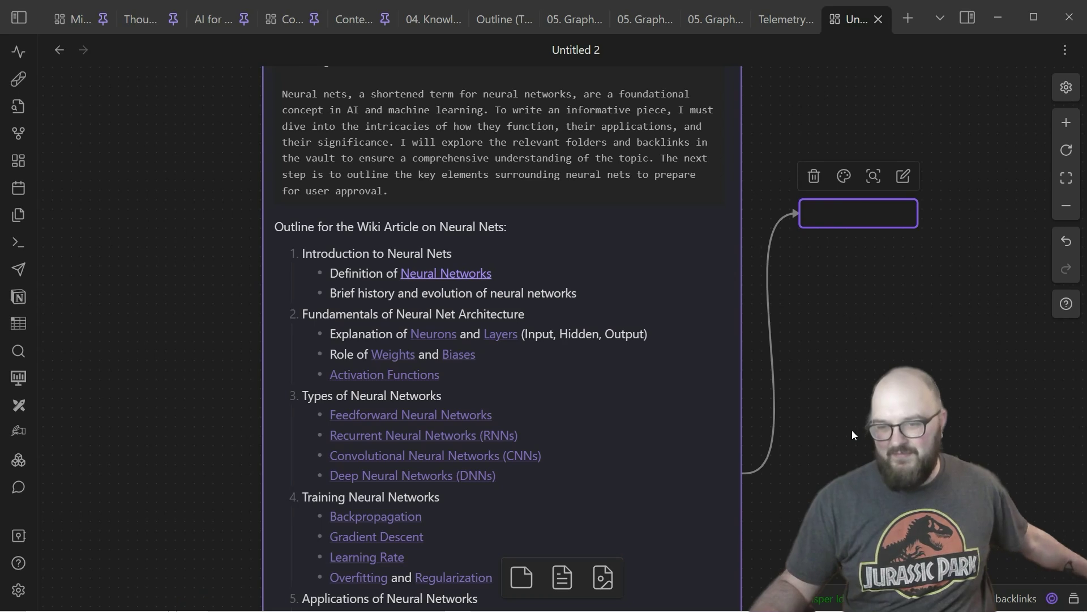
drag(850, 228, 856, 445)
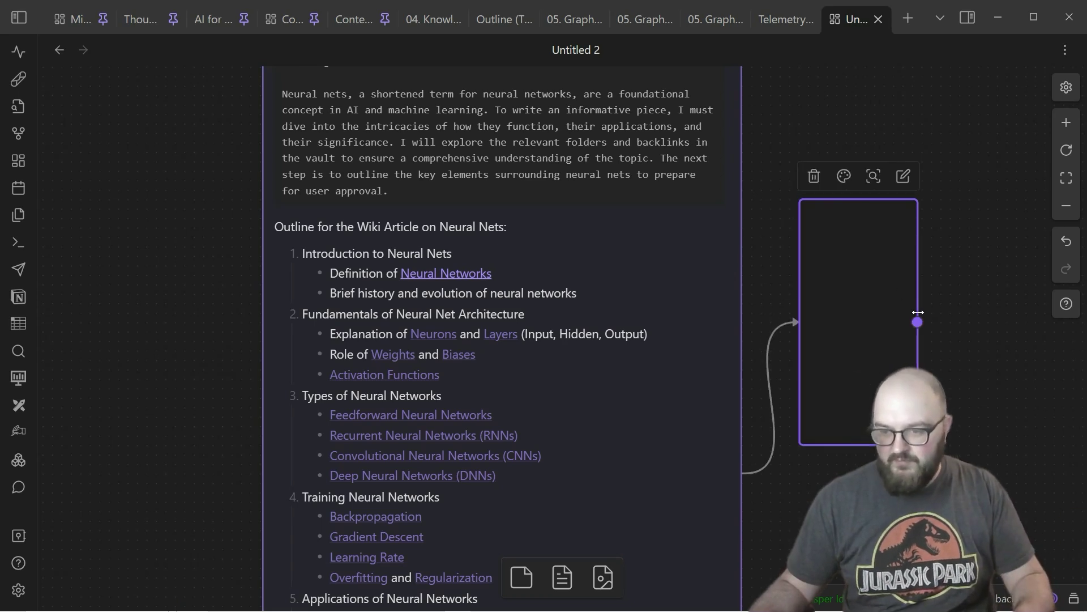
drag(918, 312, 959, 312)
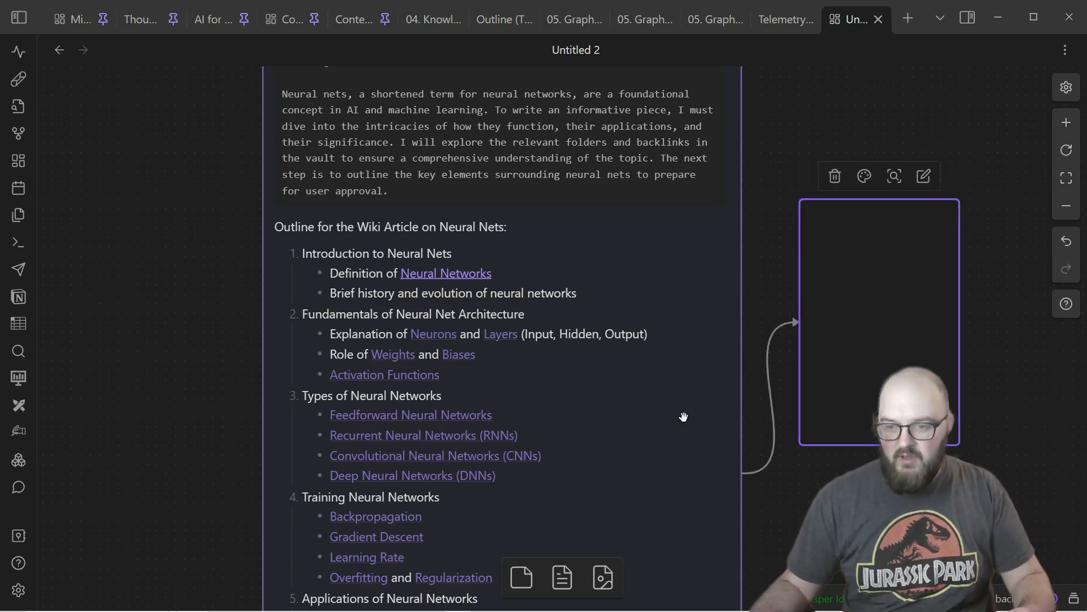
double_click(832, 393)
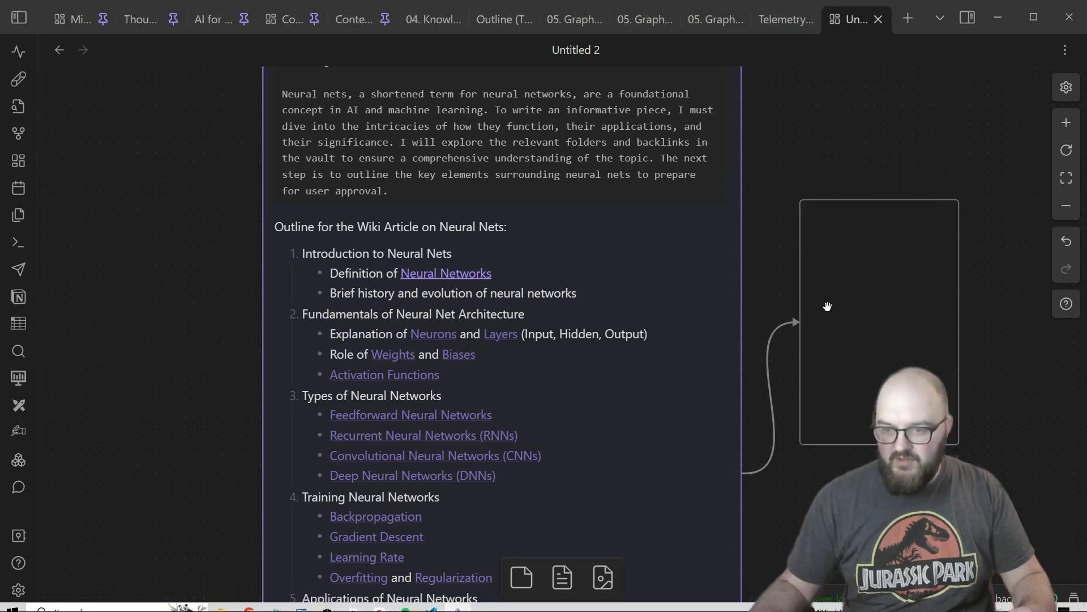
Step: Fix the prompt to end 'neural nets.' and insert a [[scholar persona note link before 'Write'
text(W)
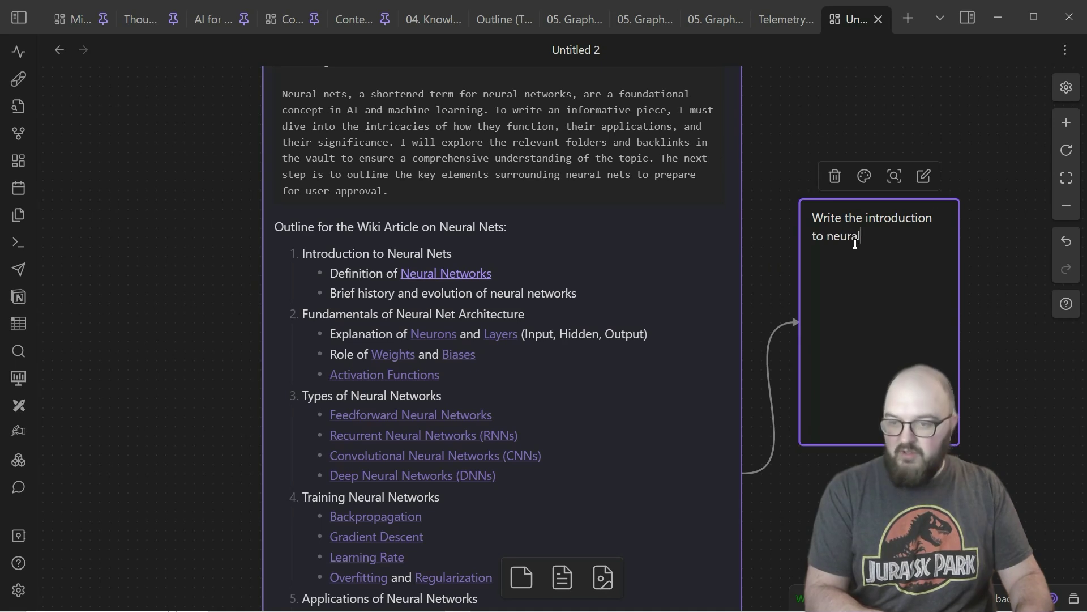
key(BackSpace)
key(BackSpace)
text(s.)
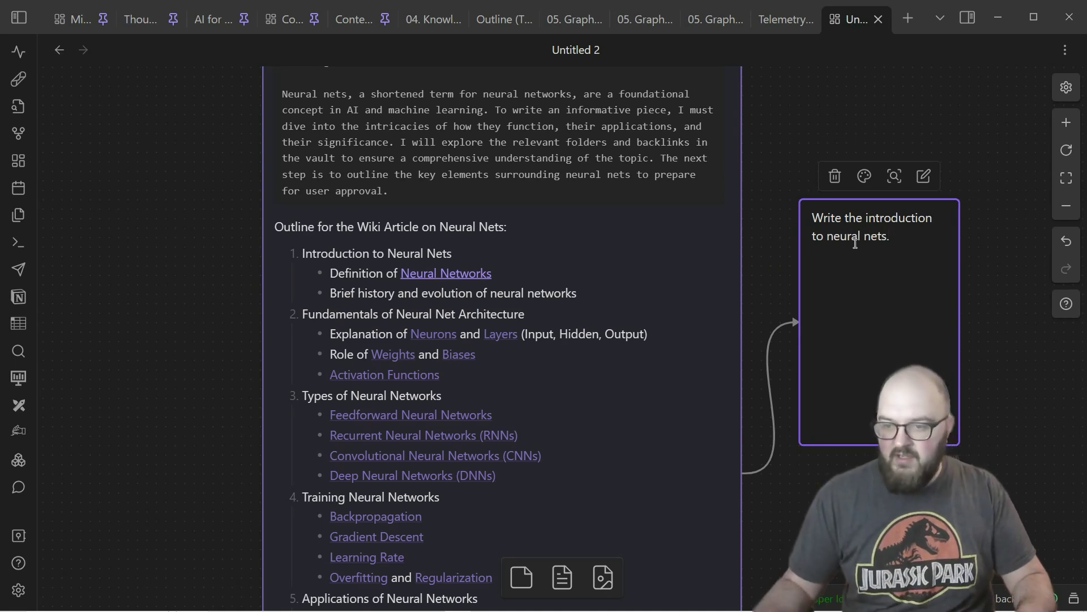
click(813, 218)
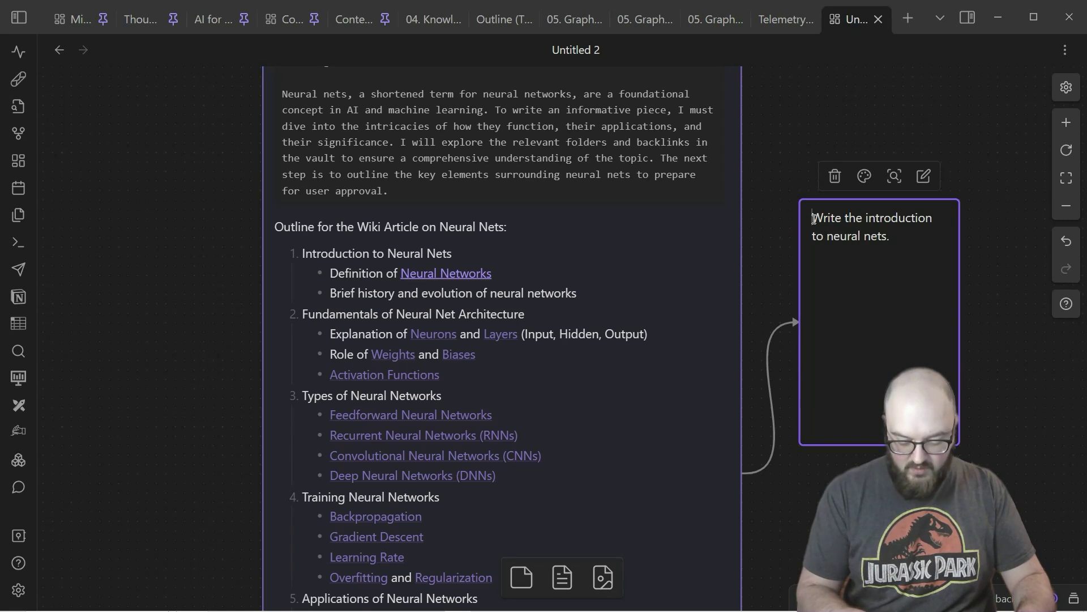
text([[scho)
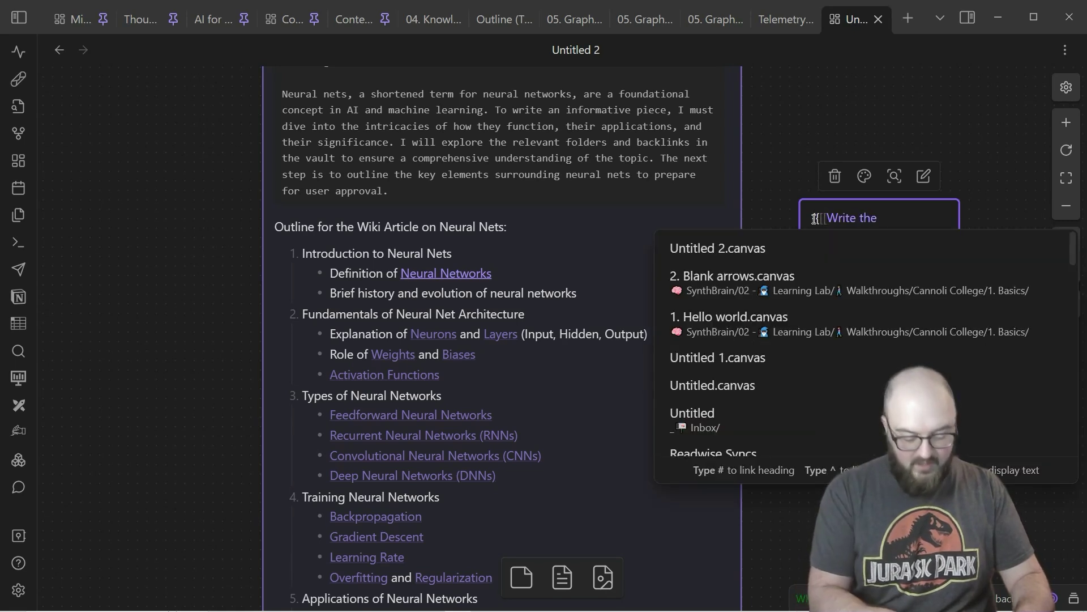
text(lar)
key(Return)
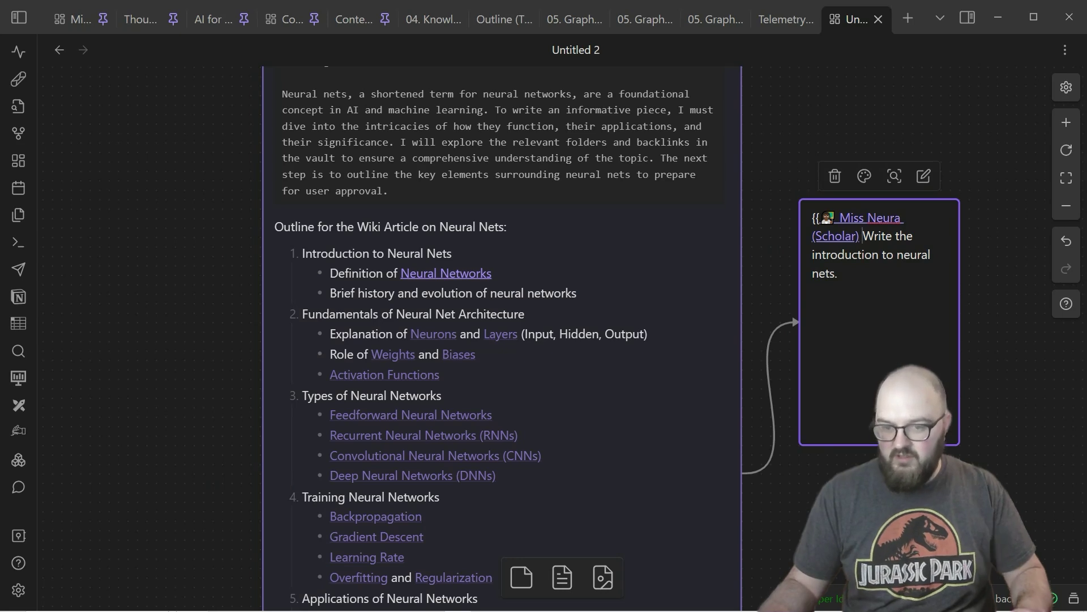
drag(772, 489, 740, 475)
Step: Shift the intro prompt card slightly right and down, and colour the new empty card purple
scroll(636, 491, right, 5)
scroll(559, 325, down, 3)
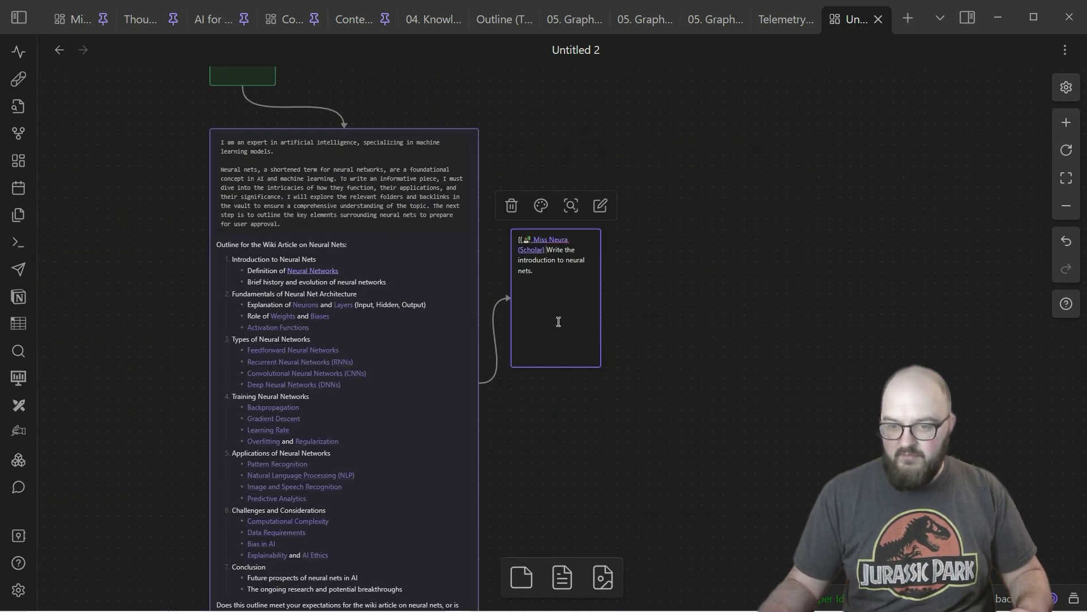
drag(563, 325, 614, 347)
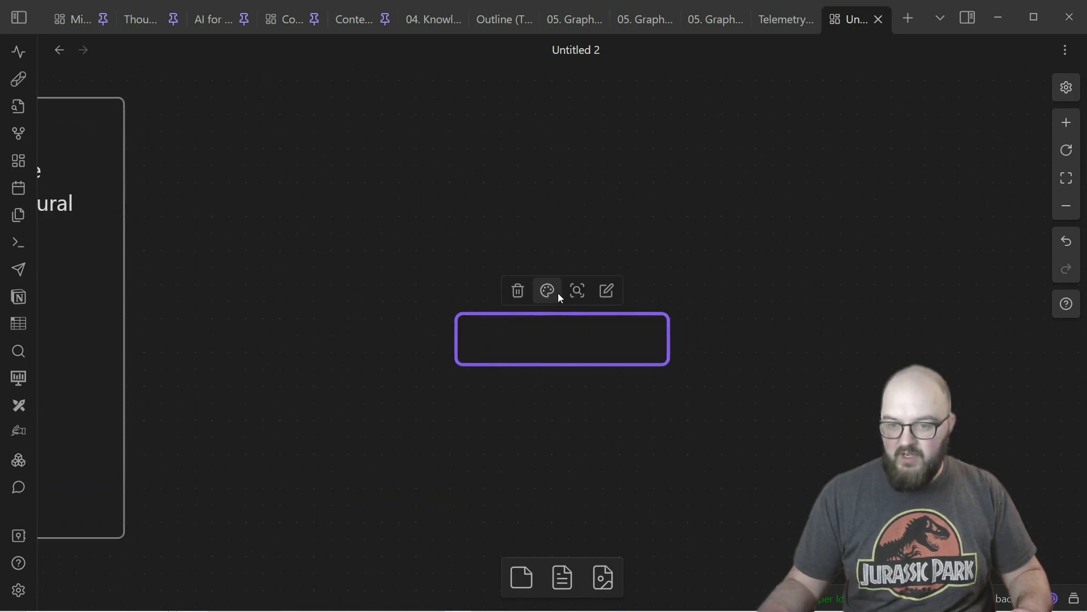
click(556, 292)
click(625, 328)
scroll(483, 394, down, 5)
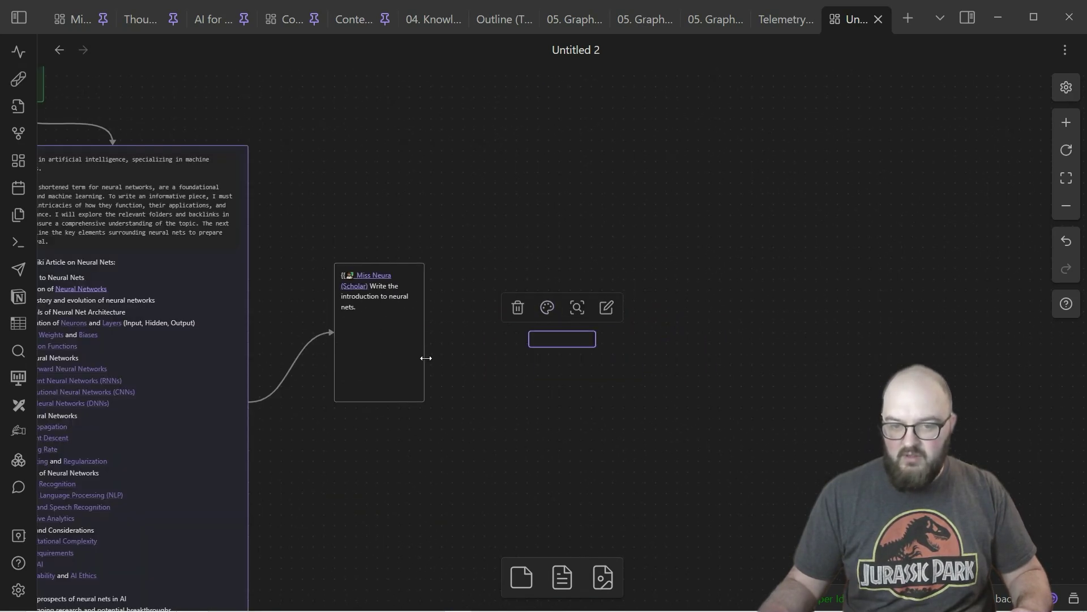
drag(478, 407, 614, 410)
Step: Enlarge the purple card, level it with the prompt, and connect the prompt card to it
drag(685, 351, 696, 433)
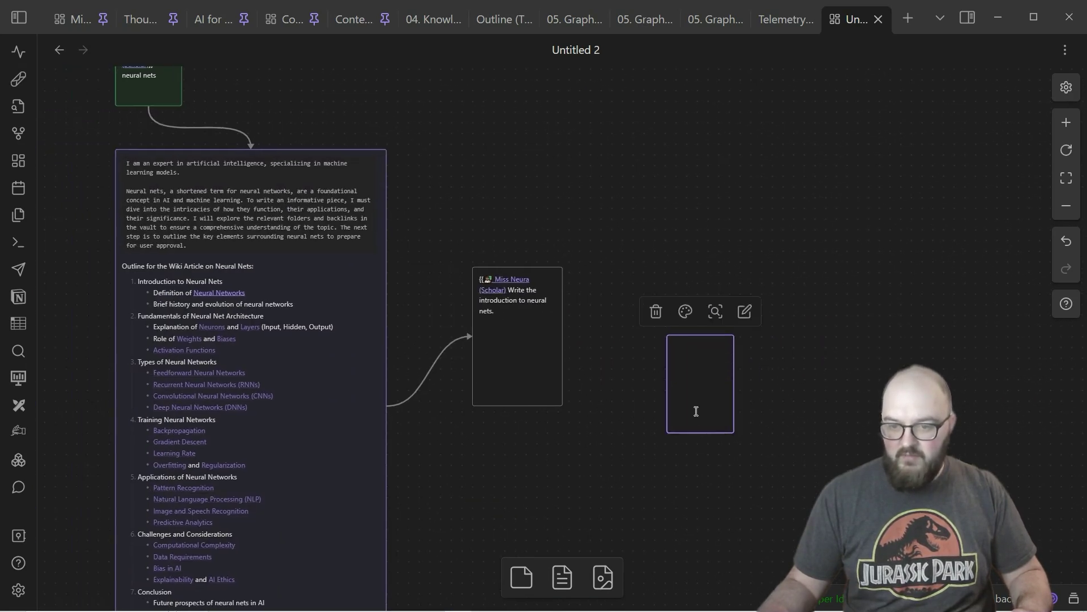
drag(666, 342, 633, 294)
click(836, 391)
drag(683, 357, 683, 331)
drag(563, 340, 639, 338)
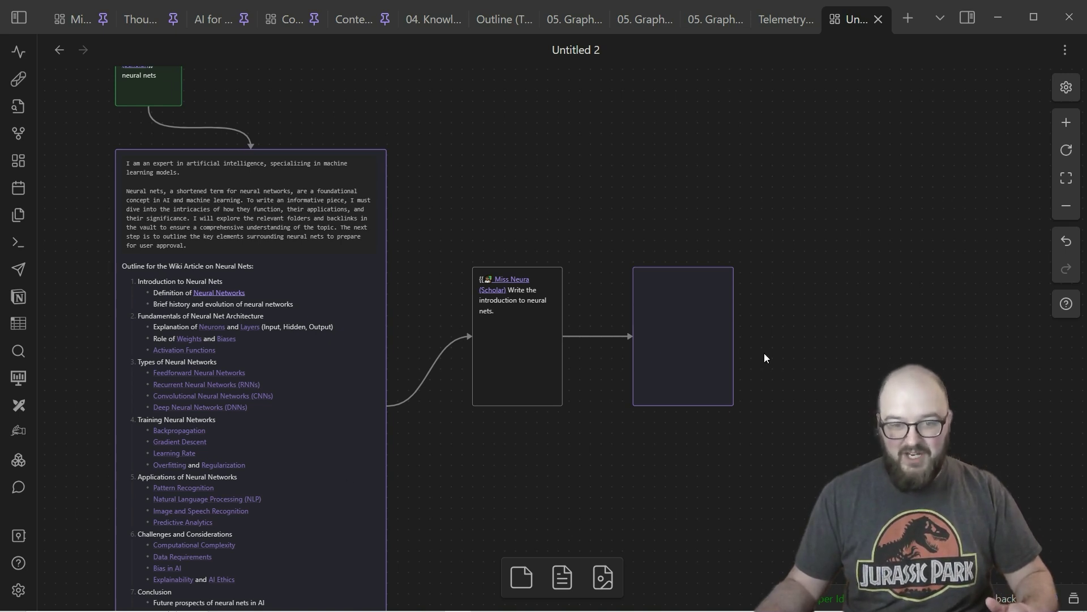
drag(734, 406, 804, 452)
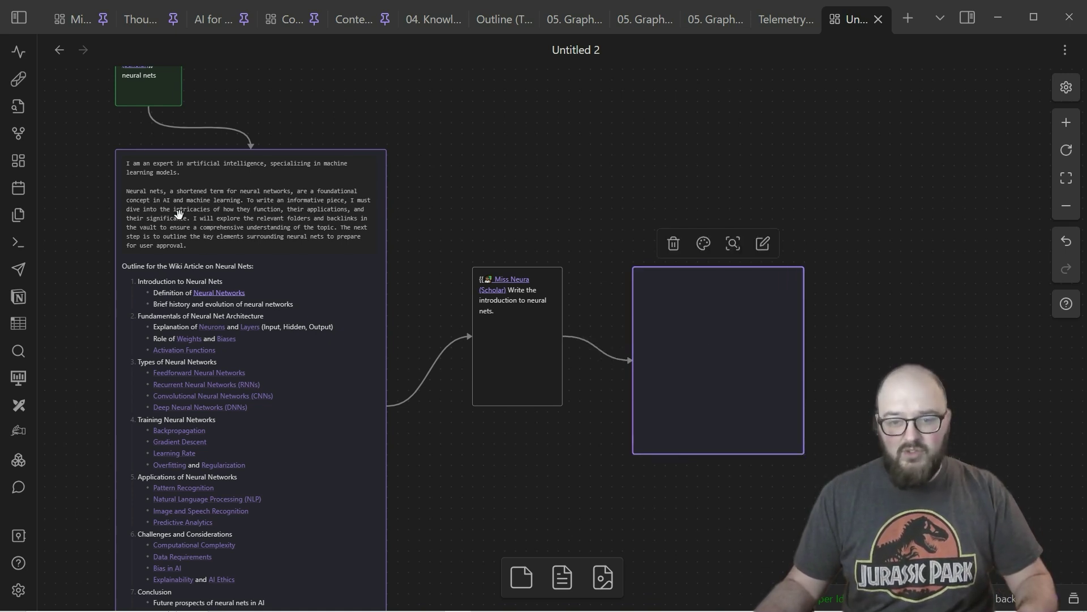
double_click(746, 354)
Step: Return to the canvas overview and run the whole canvas as a cannoli from the ribbon
key(Escape)
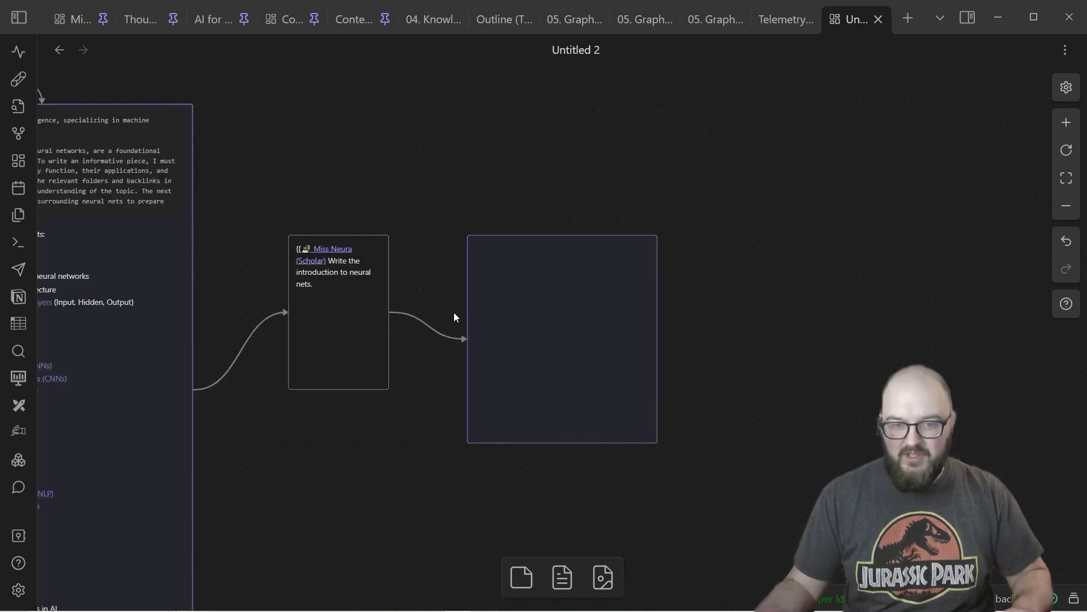
scroll(454, 317, down, 2)
drag(345, 170, 666, 291)
scroll(444, 209, up, 5)
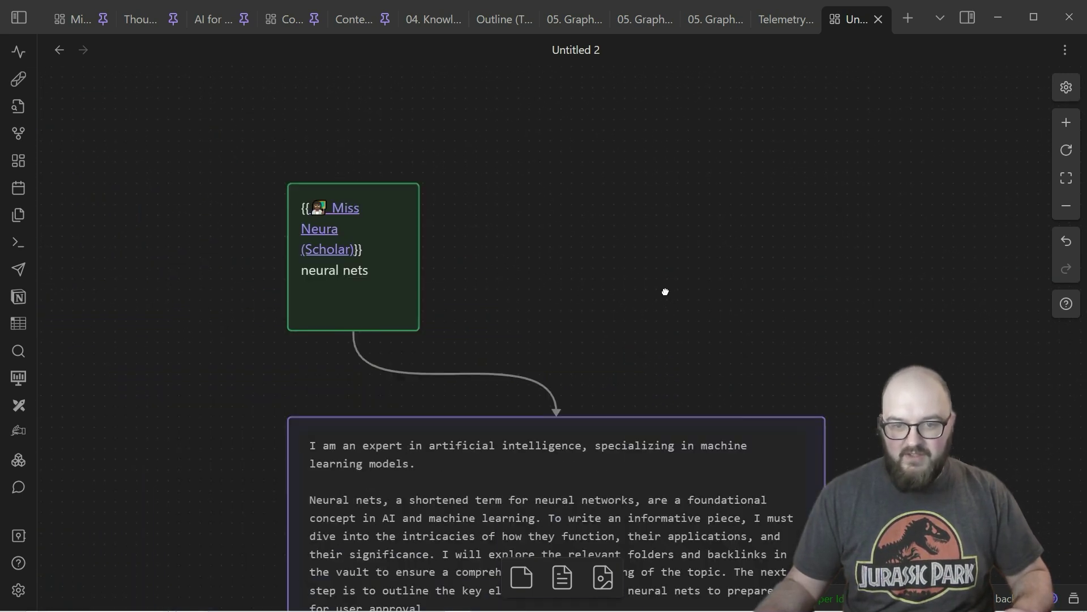
click(17, 79)
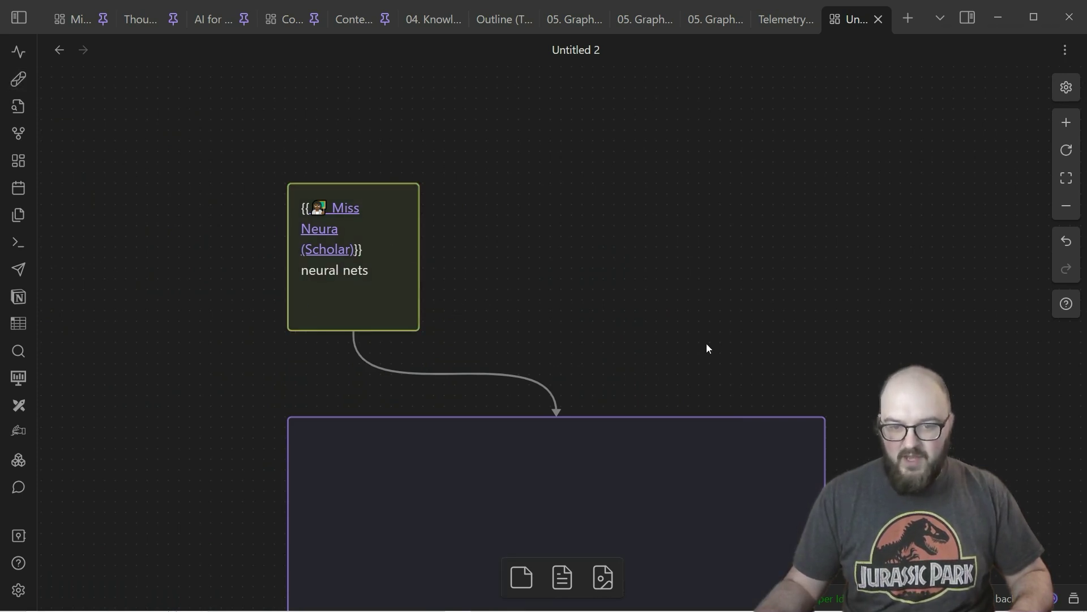
Step: Enlarge the purple response card taller and wider to fit the generated introduction
scroll(720, 227, down, 5)
scroll(789, 287, right, 5)
scroll(707, 306, down, 3)
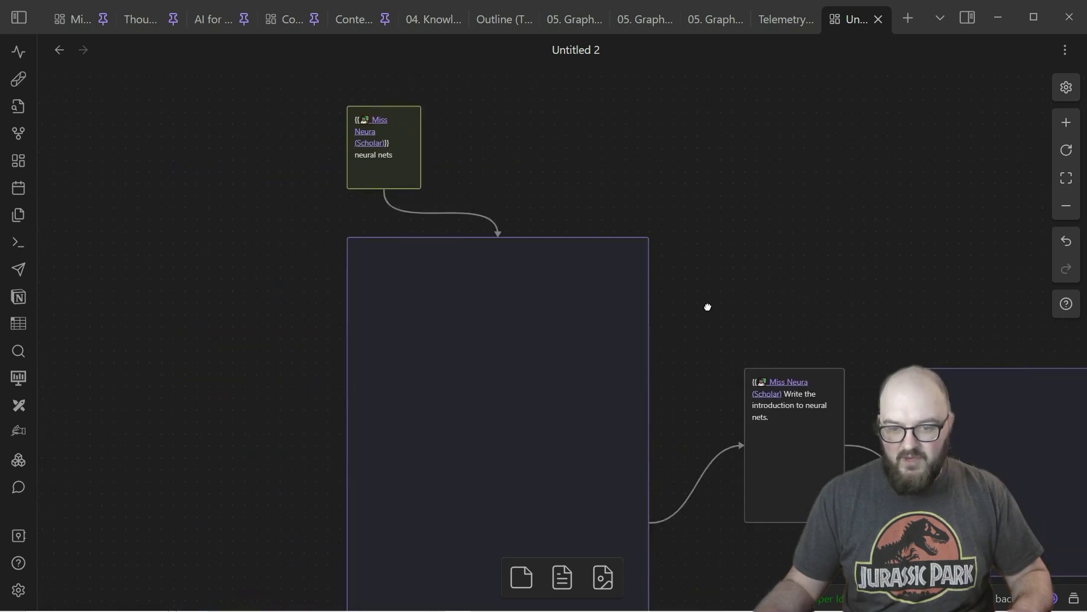
drag(690, 176, 677, 253)
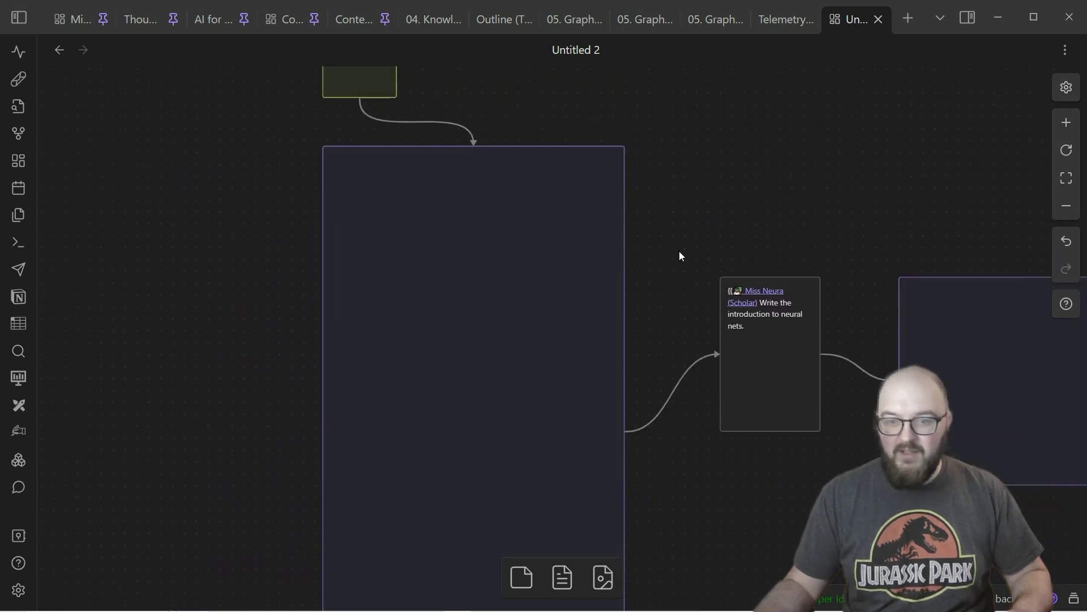
scroll(674, 263, down, 3)
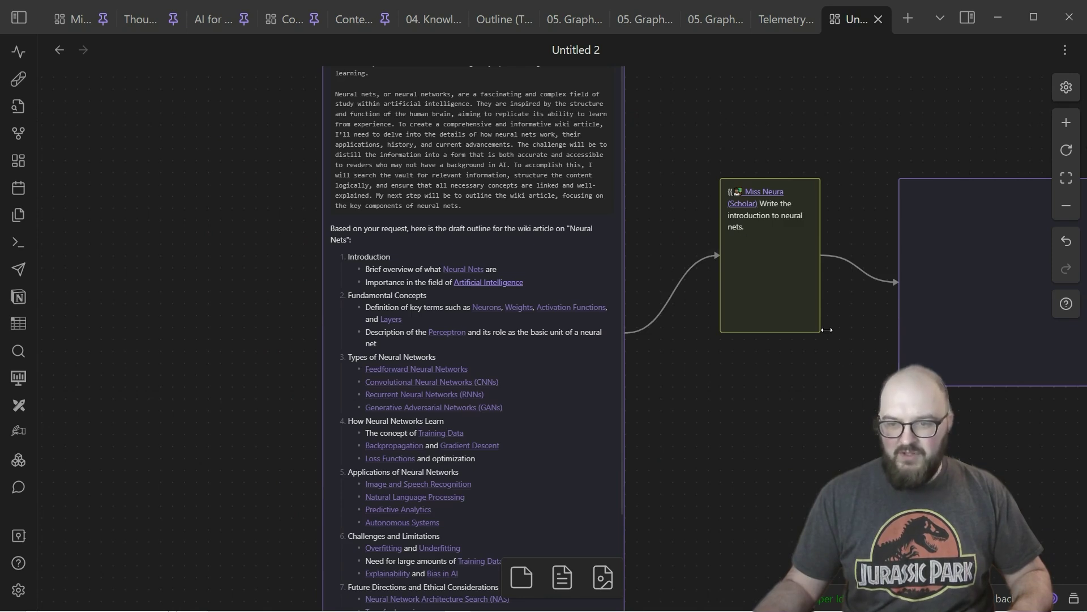
scroll(743, 486, up, 1)
scroll(743, 486, right, 2)
scroll(744, 486, up, 1)
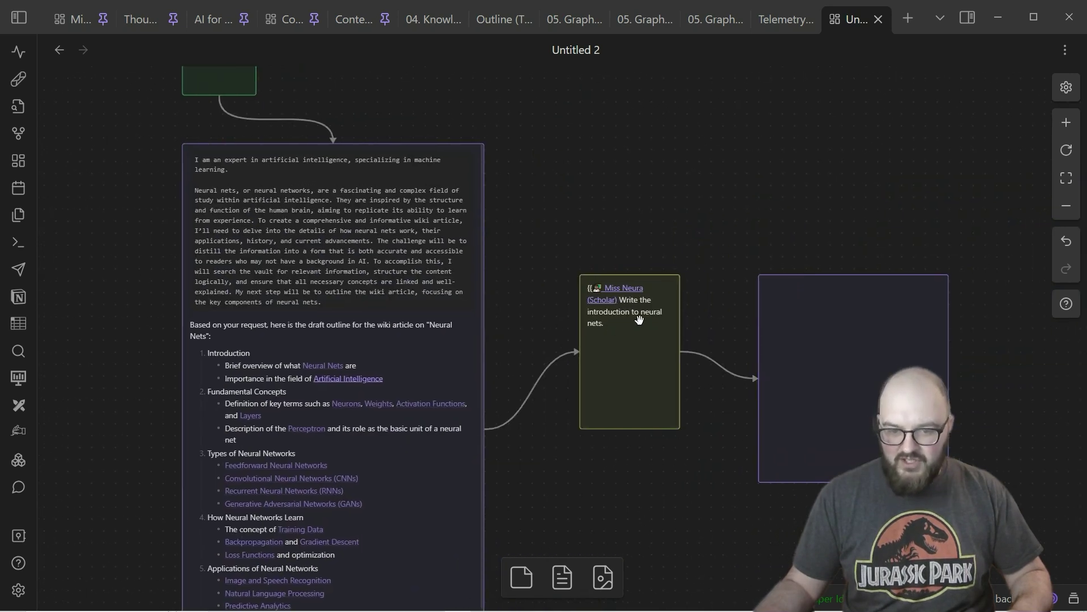
scroll(877, 386, right, 1)
scroll(877, 385, right, 3)
scroll(876, 385, down, 1)
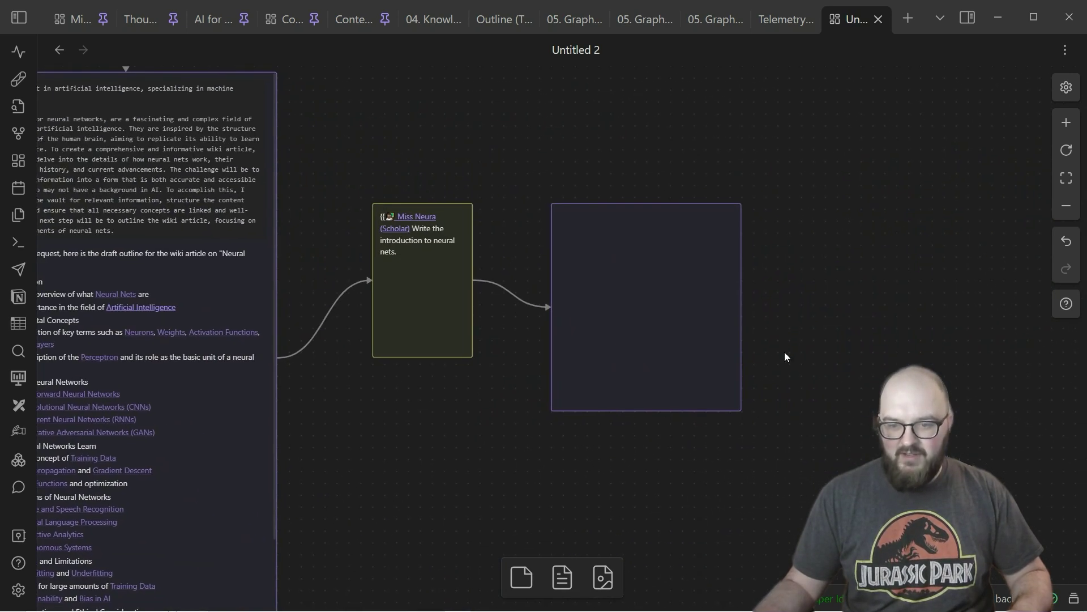
drag(742, 410, 747, 543)
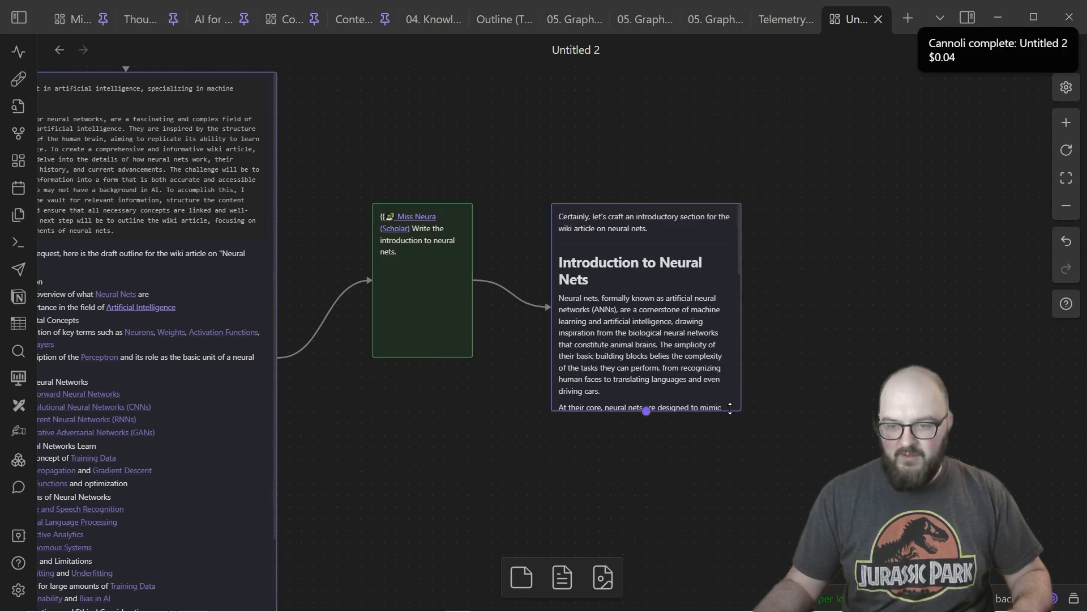
drag(736, 409, 873, 549)
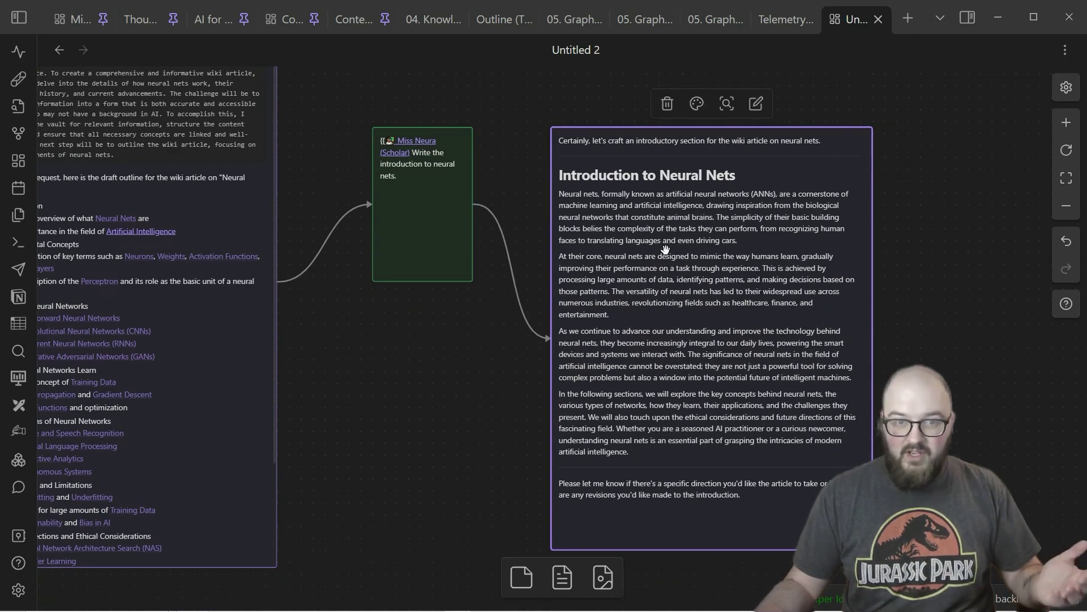
Step: Review the green starting card and the outline card on the canvas
click(428, 393)
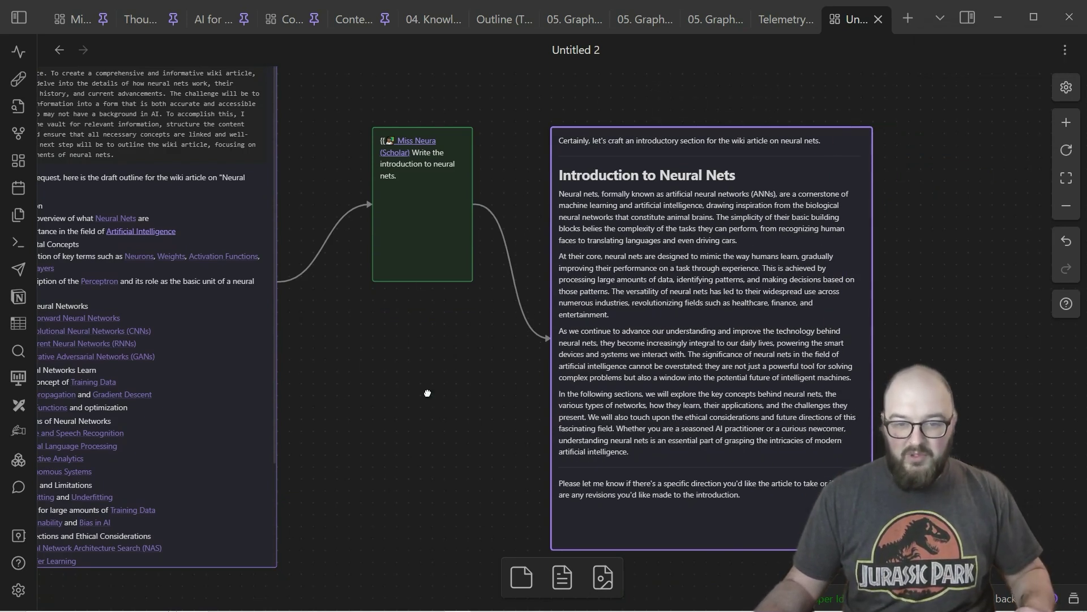
scroll(427, 393, up, 6)
scroll(427, 393, left, 5)
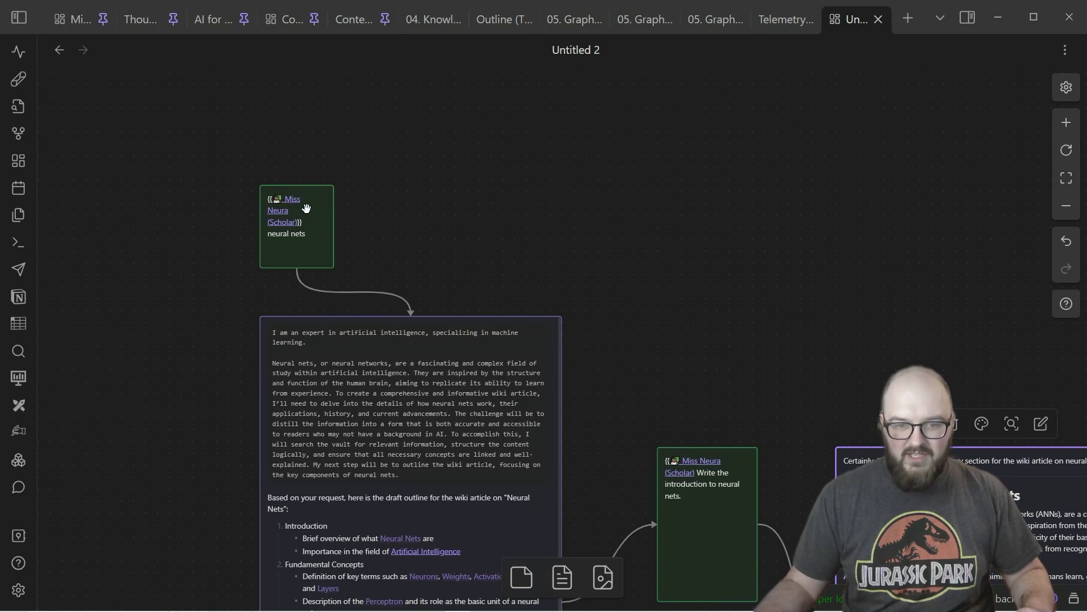
click(280, 235)
drag(422, 229, 374, 59)
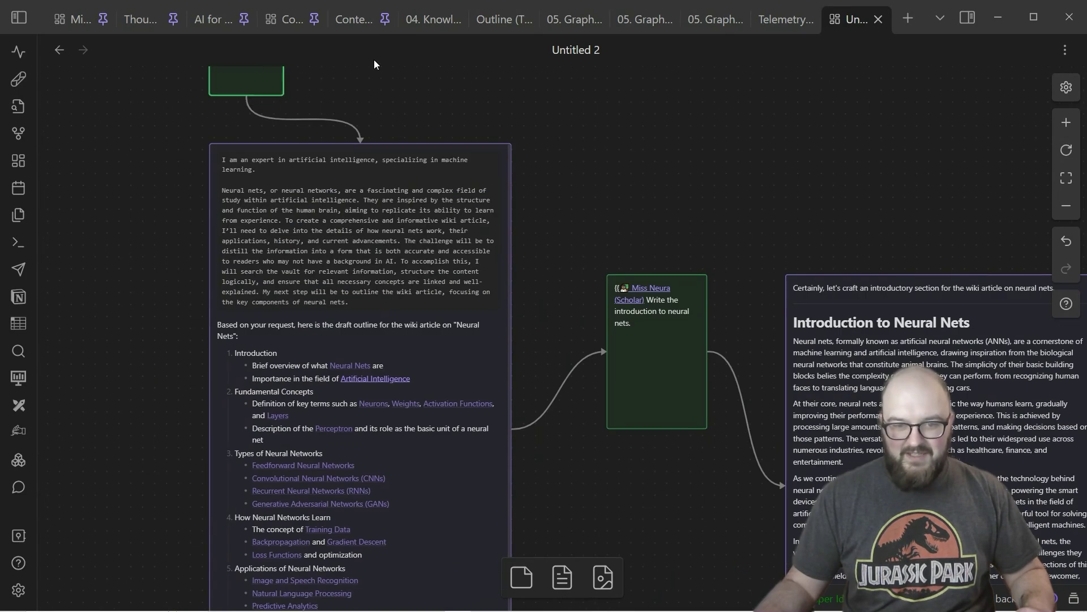
click(508, 250)
scroll(270, 189, down, 1)
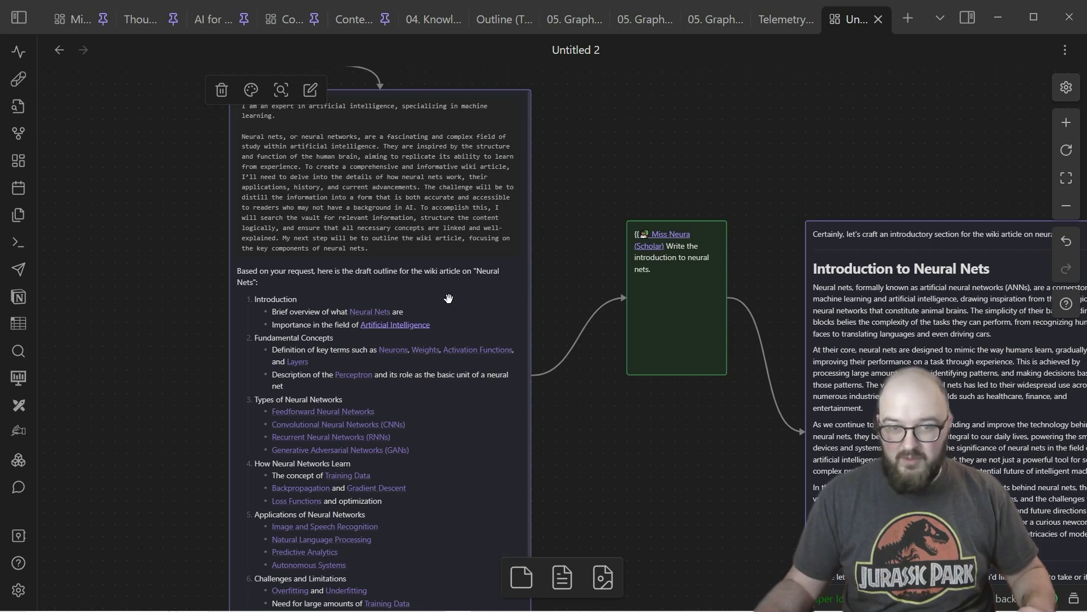
Step: Move the Introduction to Neural Nets card up and to the right of its prompt card
drag(616, 434, 337, 365)
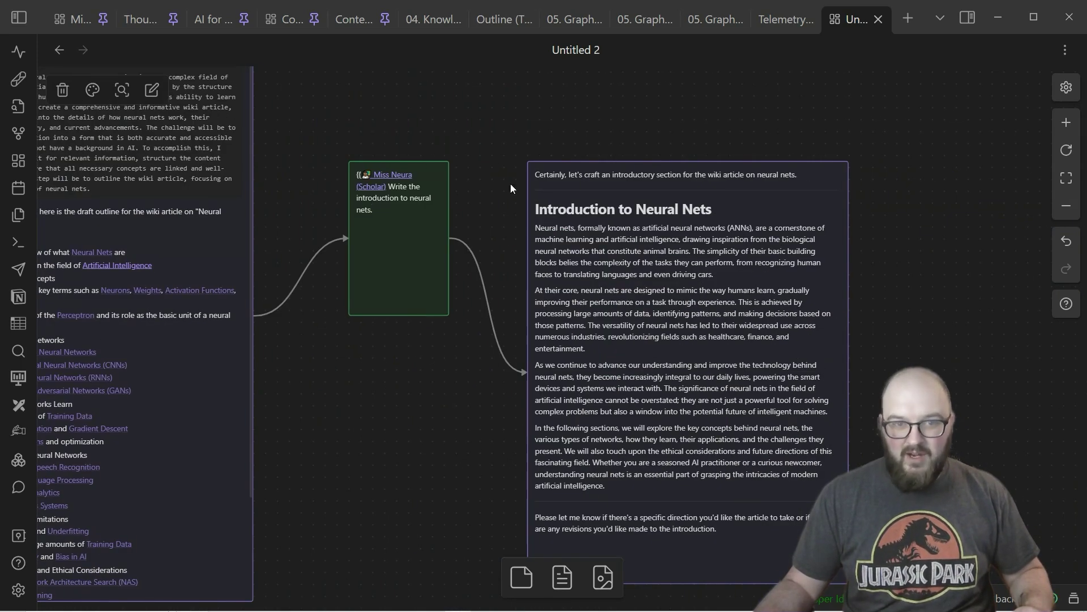
click(393, 230)
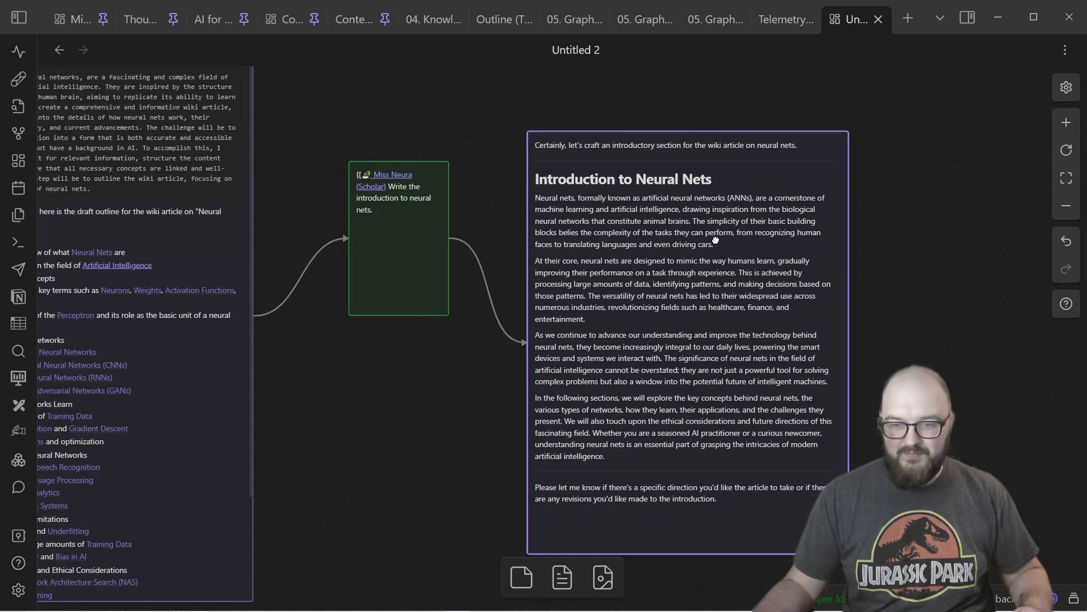
drag(687, 327, 722, 270)
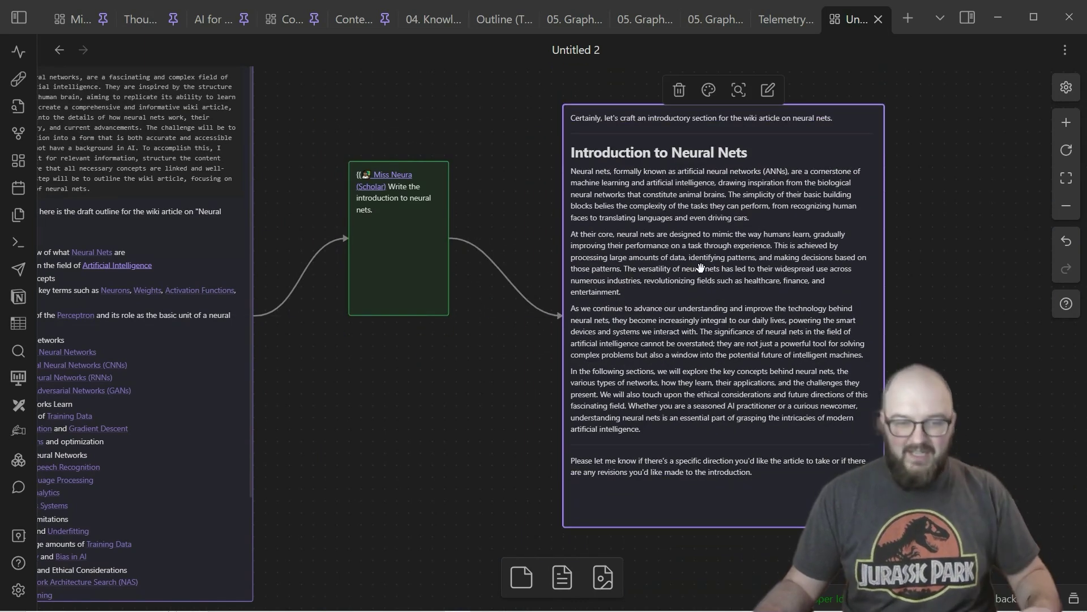
drag(325, 434, 559, 292)
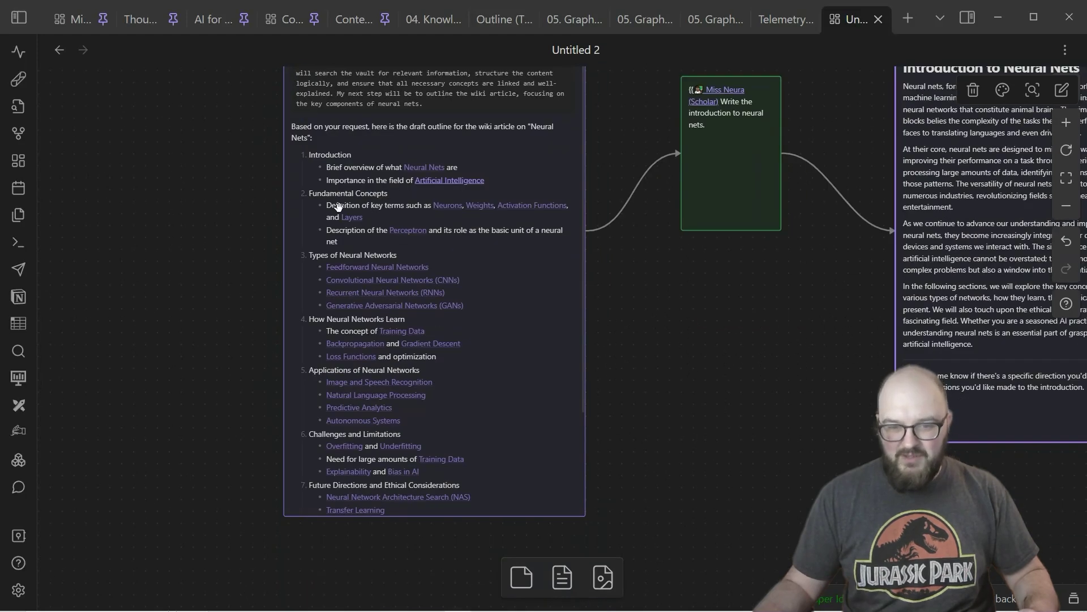